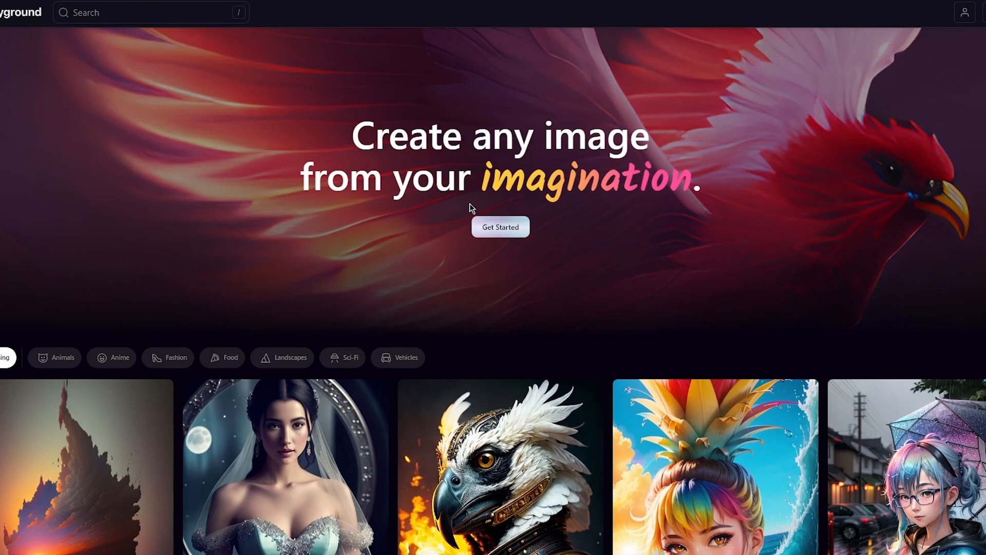
pyautogui.moveTo(352, 124); pyautogui.dragTo(736, 171)
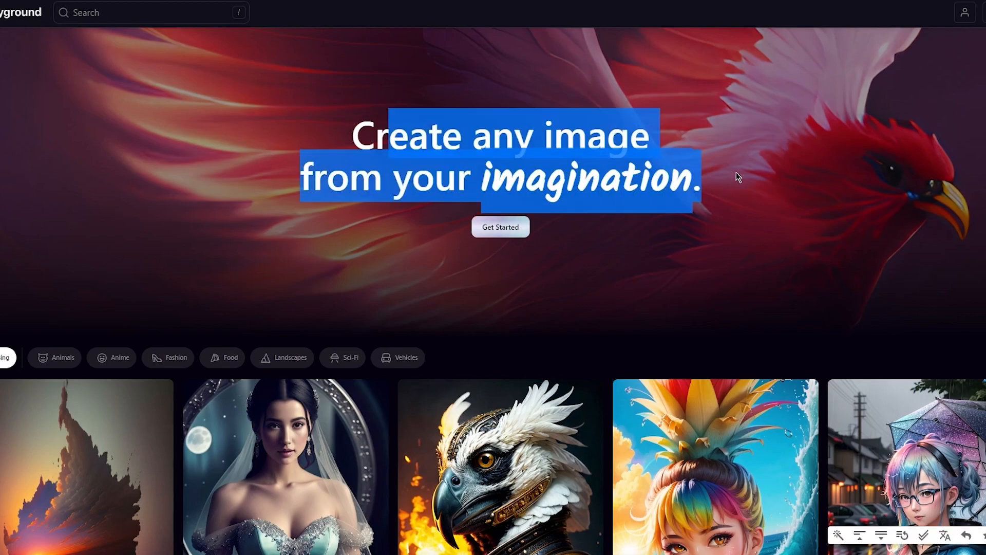
pyautogui.click(753, 189)
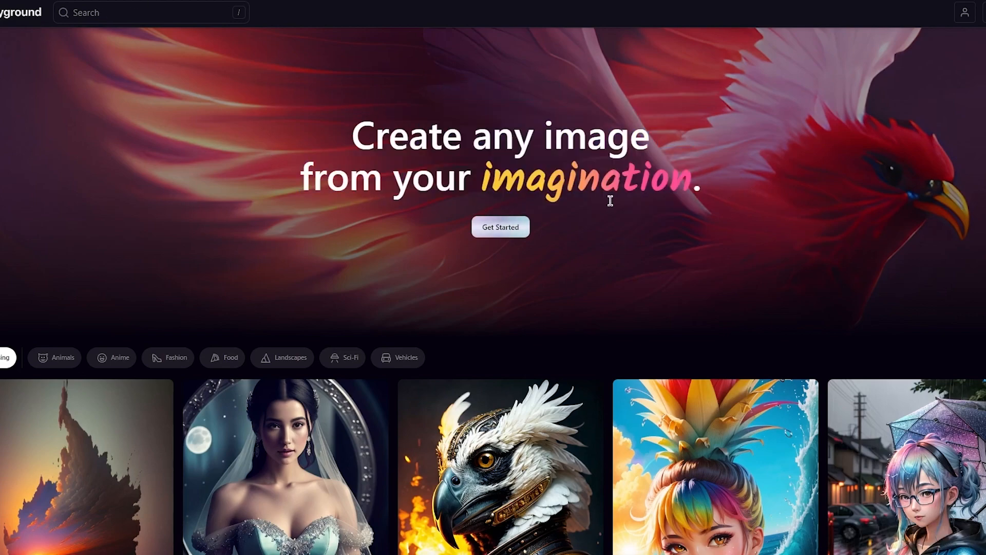
# Get started with Playground and sign in using an existing Google account.
pyautogui.click(514, 228)
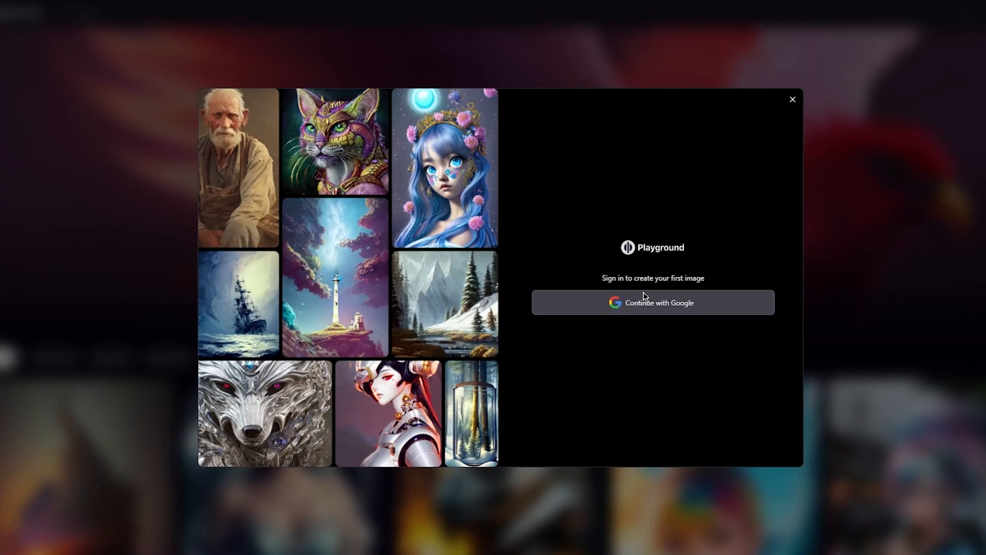
pyautogui.click(644, 294)
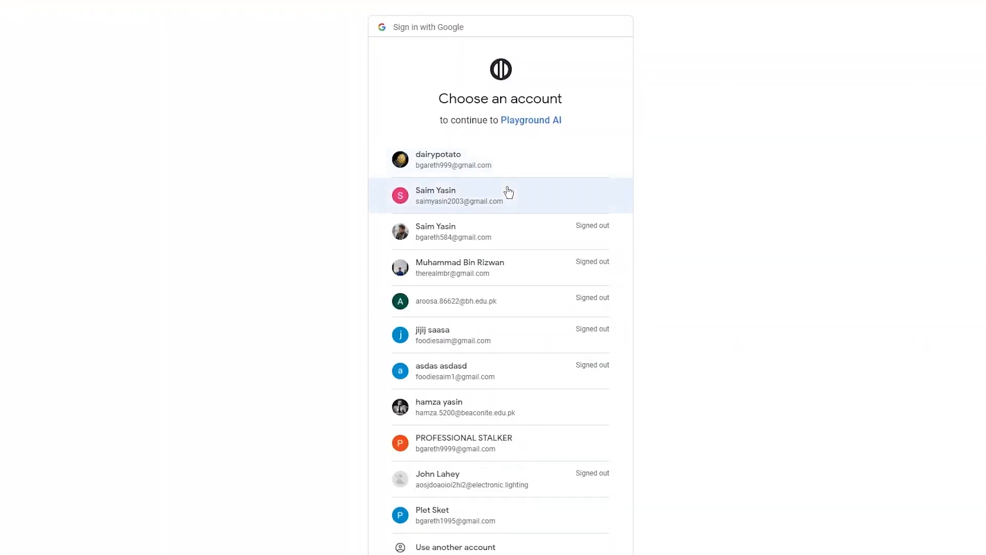
pyautogui.click(503, 174)
pyautogui.scroll(-1, 501, 202)
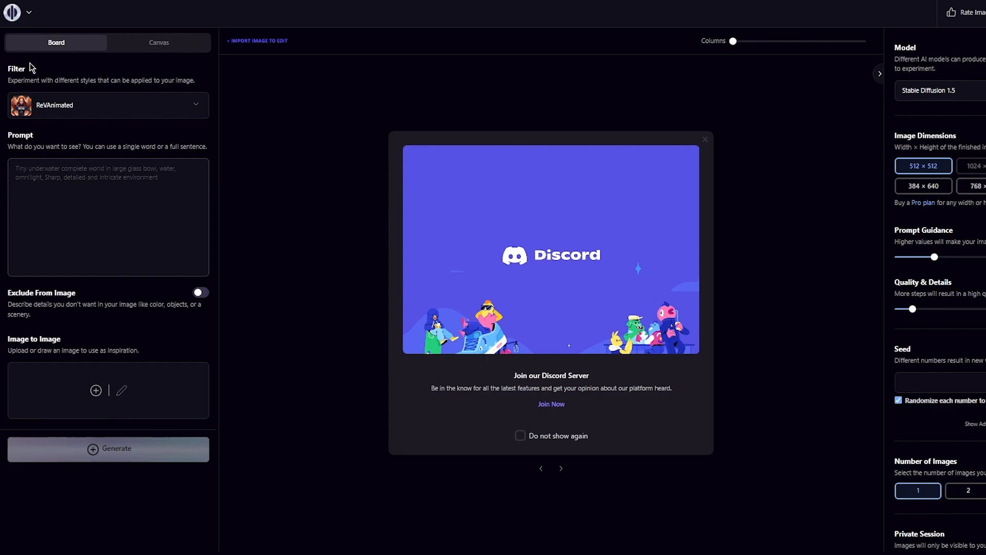
pyautogui.click(63, 106)
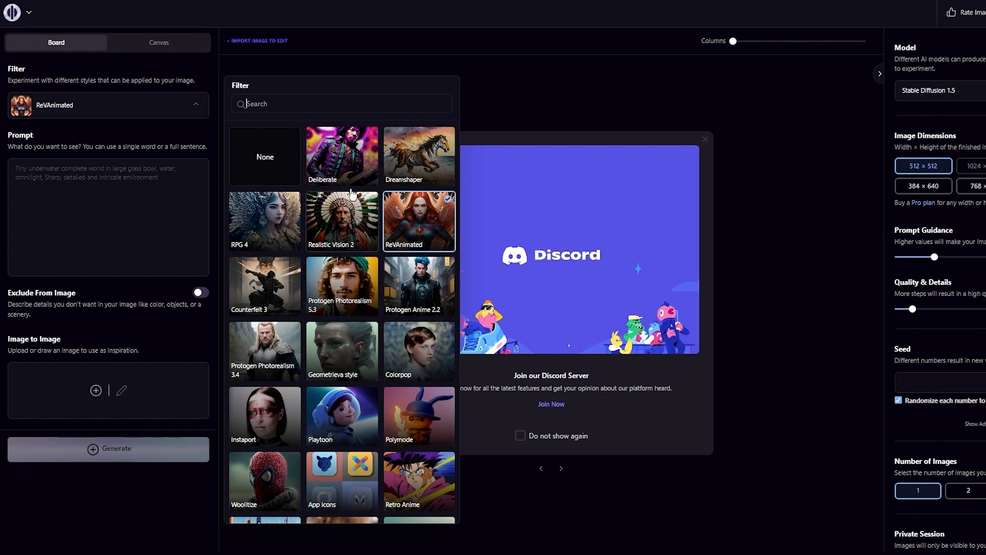
pyautogui.click(196, 102)
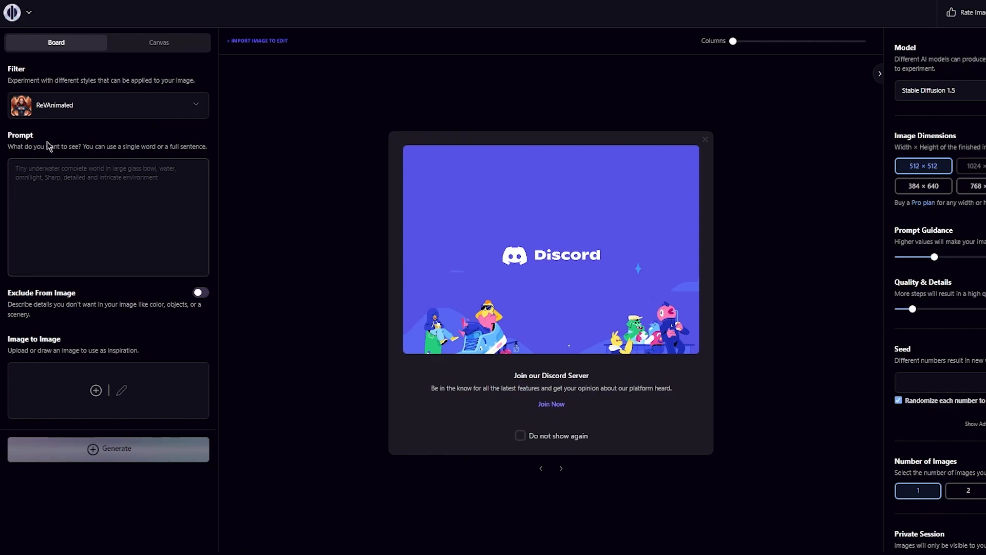
# Enter the prompt "a warzone in the 14th century and a man in full armor leading a fleet to a kingdom".
pyautogui.click(119, 172)
pyautogui.write('a war')
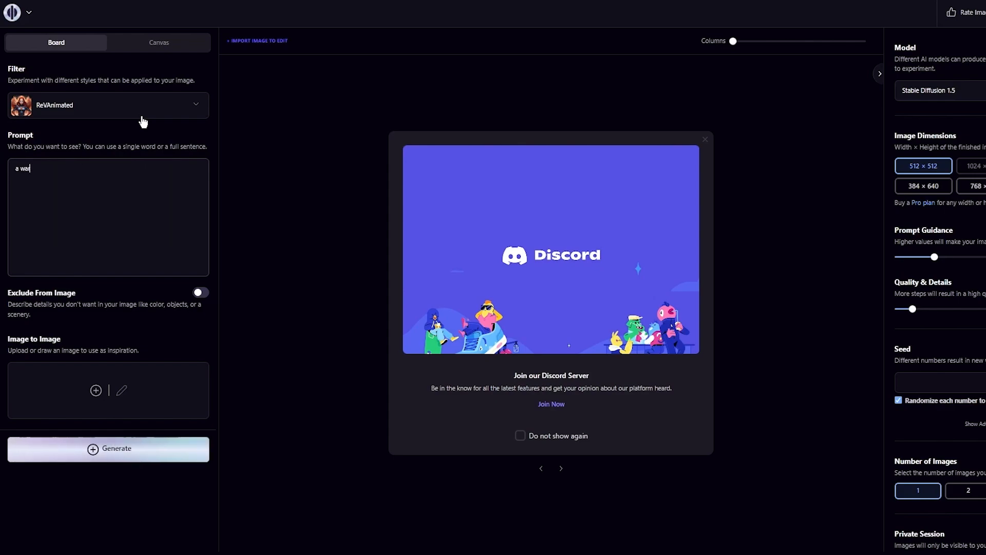
pyautogui.write('zone in the ')
pyautogui.write('14th cen')
pyautogui.write('tury and a')
pyautogui.write(' man in t')
pyautogui.write('ull')
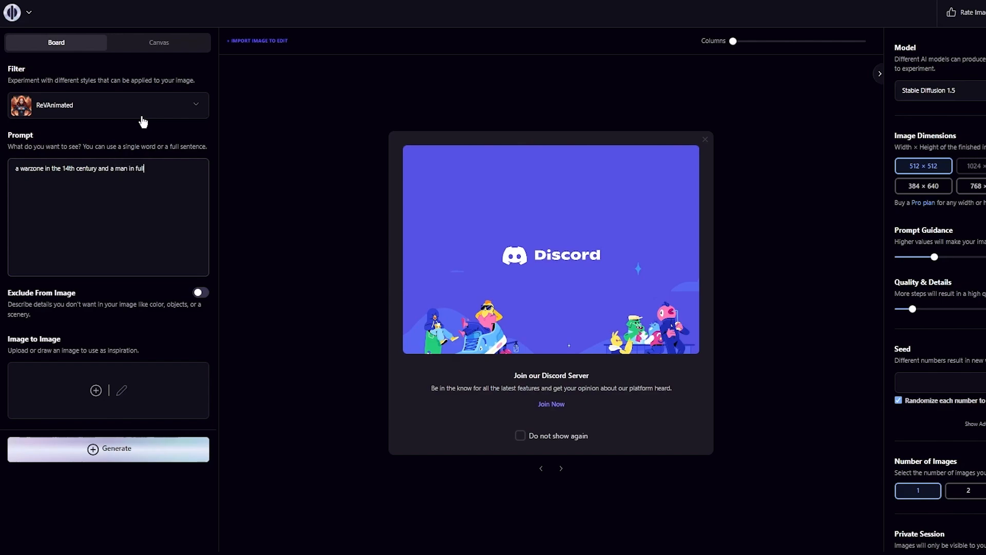
pyautogui.write(' armour leading a t')
pyautogui.write('leet to a kingdom')
pyautogui.rightClick(159, 165)
pyautogui.click(196, 177)
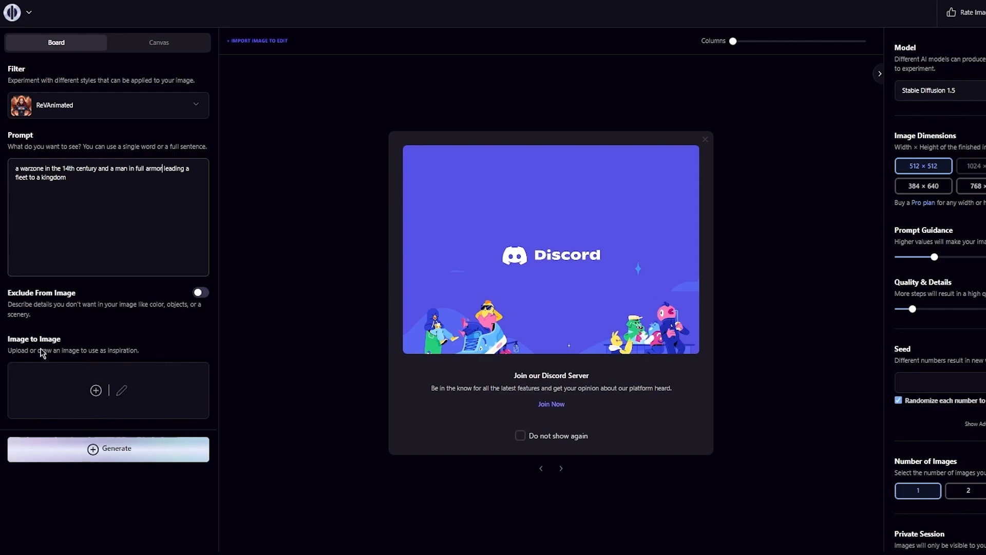
# Apply the Dreamshaper filter and generate an image from the prompt.
pyautogui.click(122, 111)
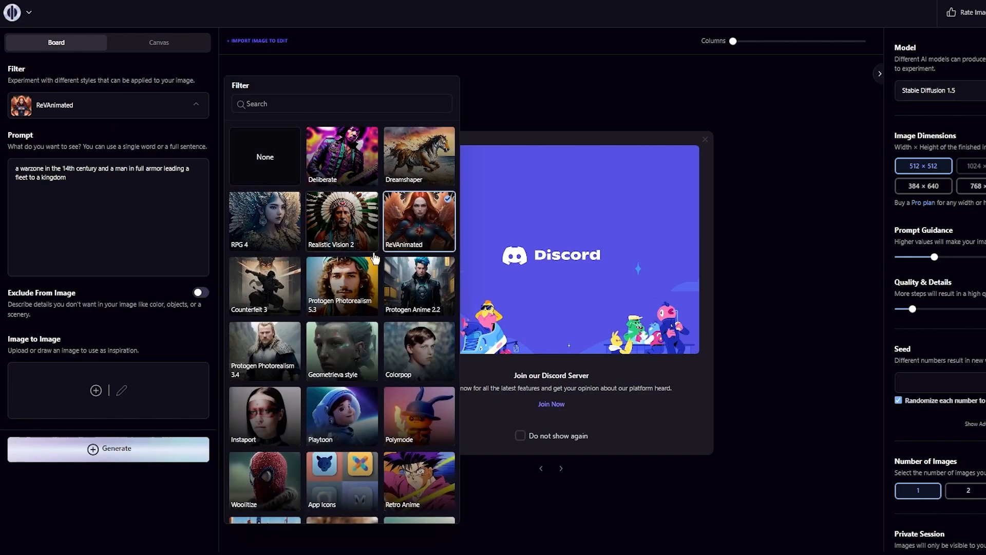
pyautogui.click(437, 168)
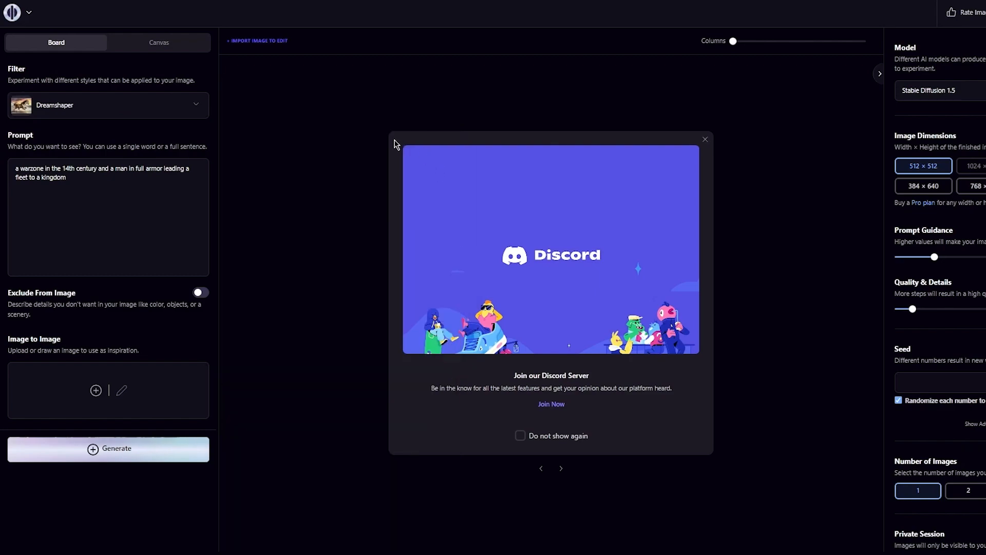
pyautogui.click(133, 450)
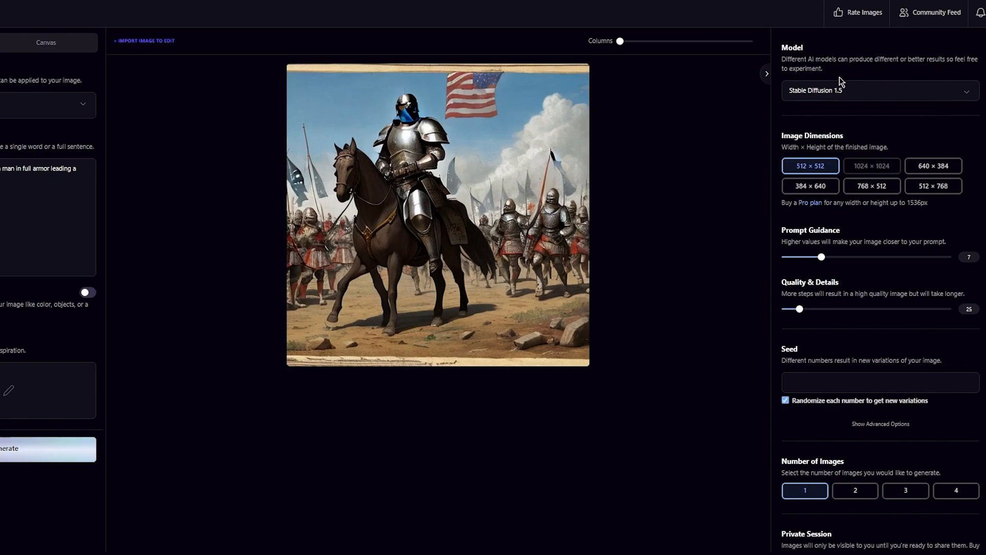
# Generate another image of the same prompt with the Playground v1 model and compare it with the previous one.
pyautogui.click(856, 90)
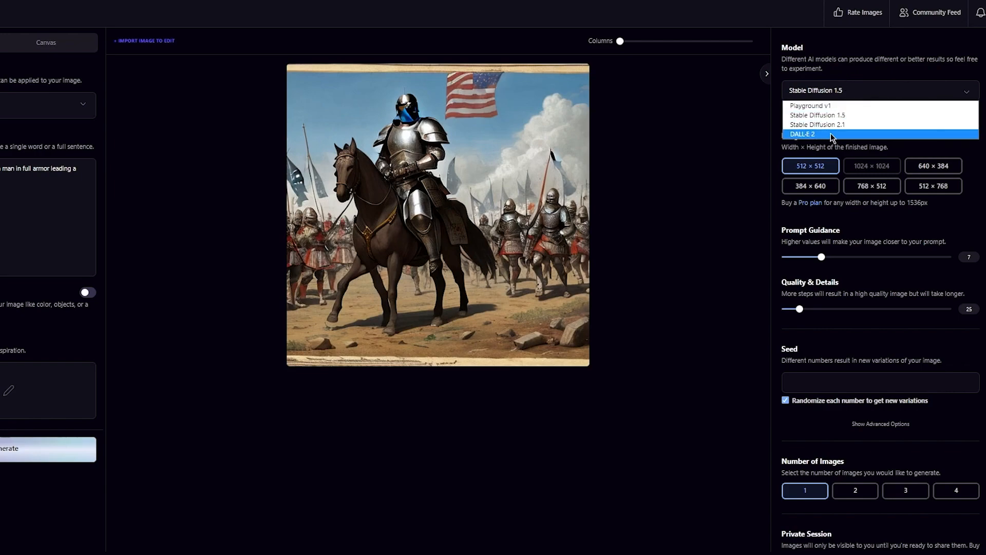
pyautogui.click(828, 100)
pyautogui.click(827, 97)
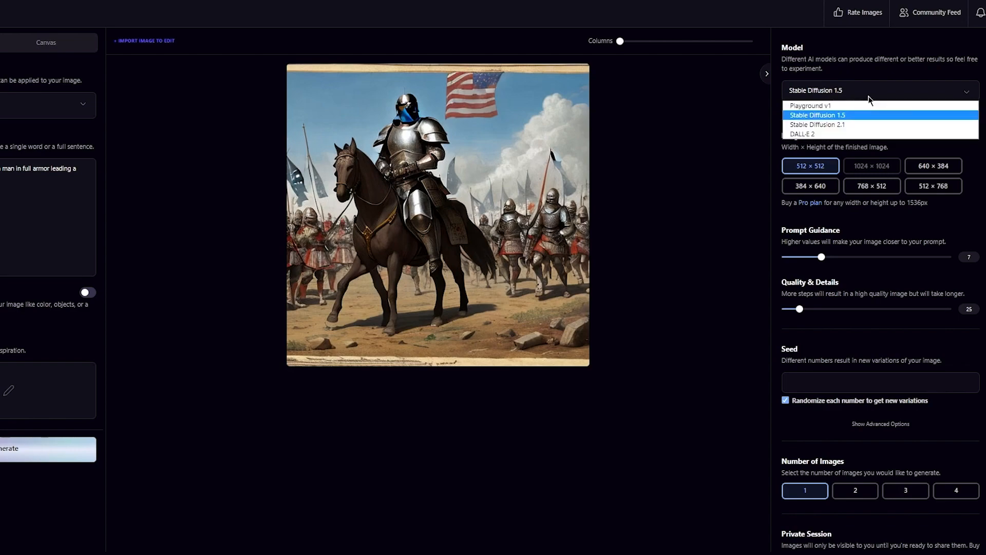
pyautogui.click(819, 105)
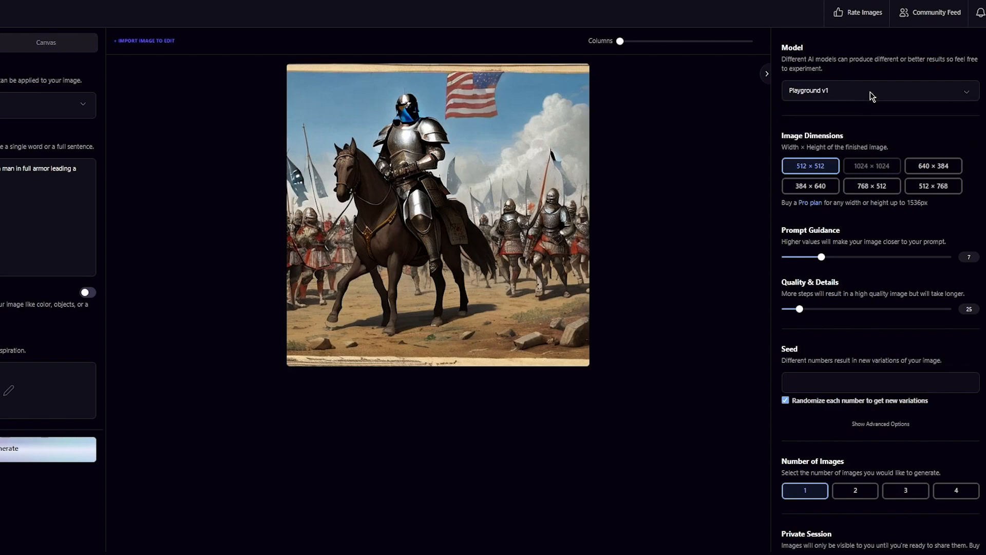
pyautogui.click(21, 452)
pyautogui.scroll(-3, 308, 329)
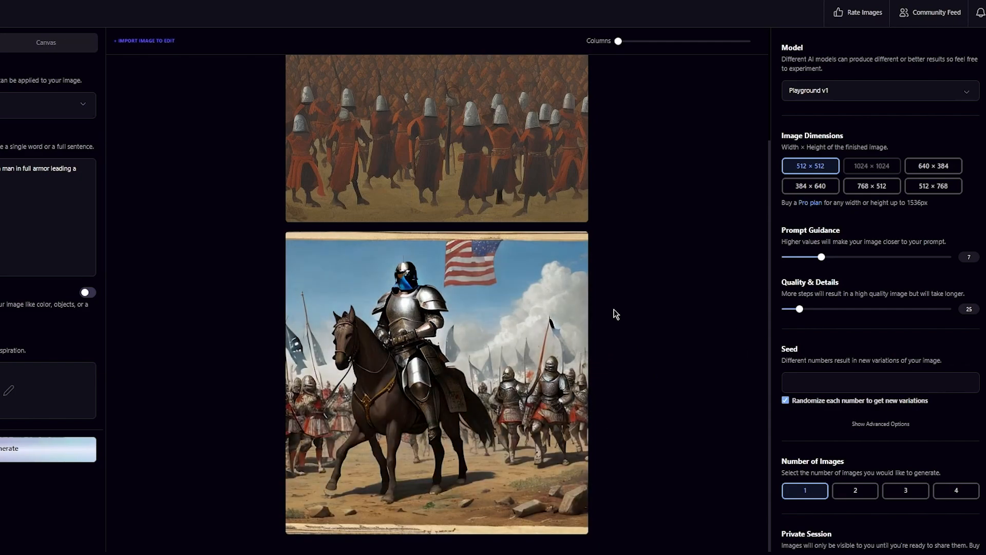
pyautogui.scroll(3, 629, 330)
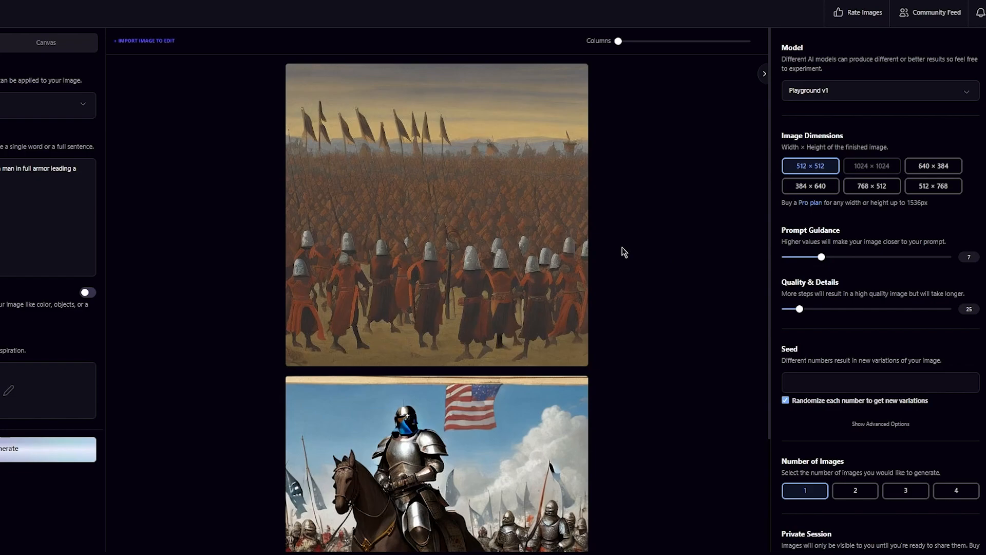
pyautogui.moveTo(521, 180)
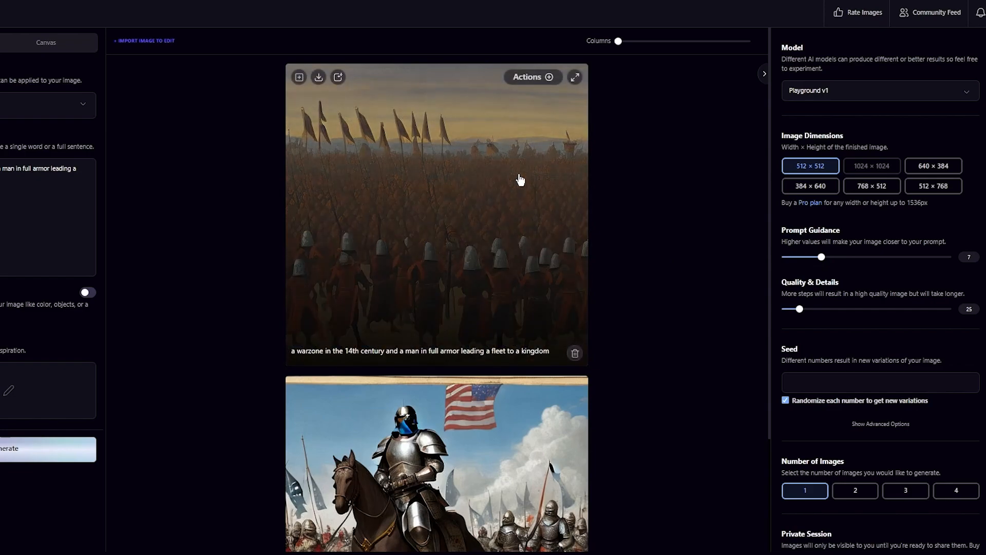
pyautogui.scroll(-3, 521, 180)
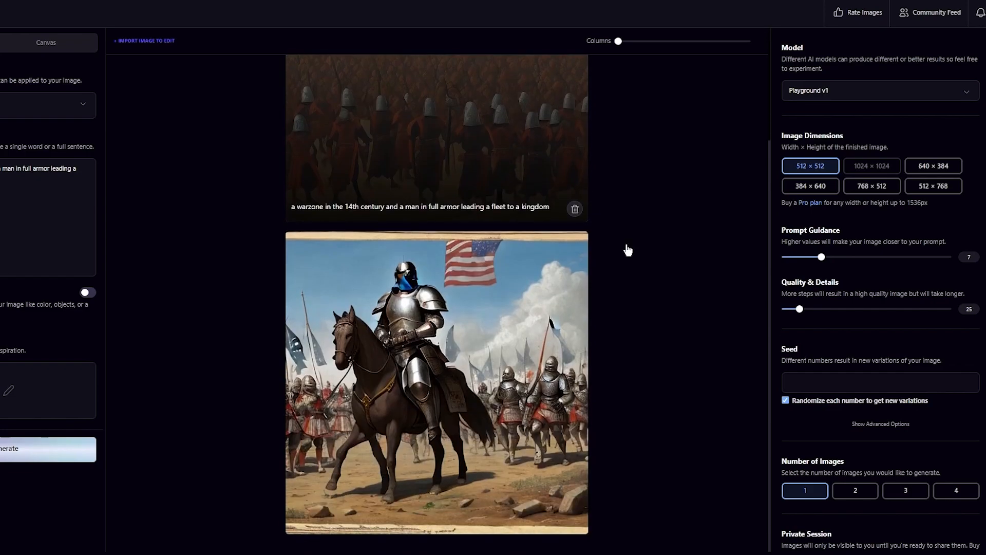
pyautogui.scroll(3, 581, 221)
# Generate the same prompt with the Stable Diffusion 2.1 model and compare the result with the earlier images.
pyautogui.click(846, 90)
pyautogui.click(845, 125)
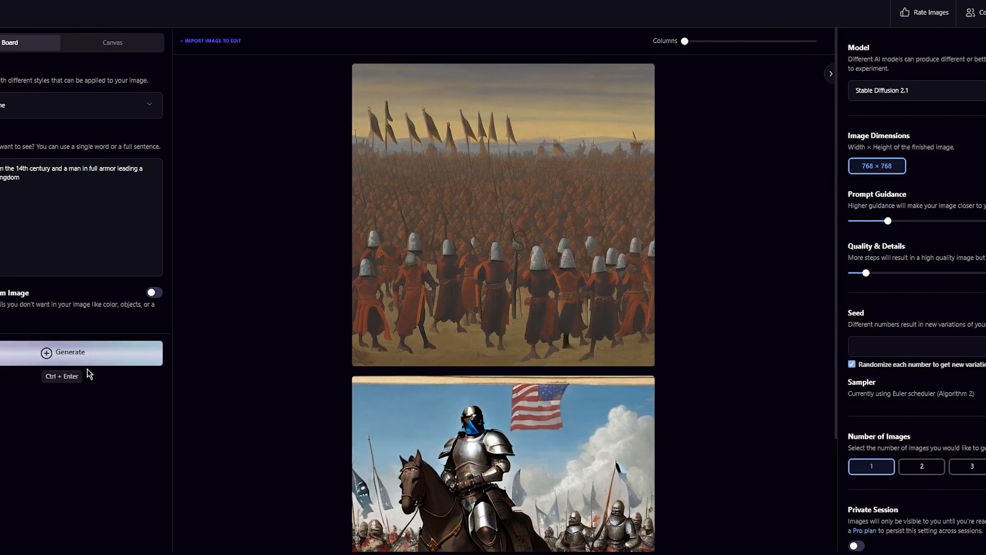
pyautogui.click(31, 352)
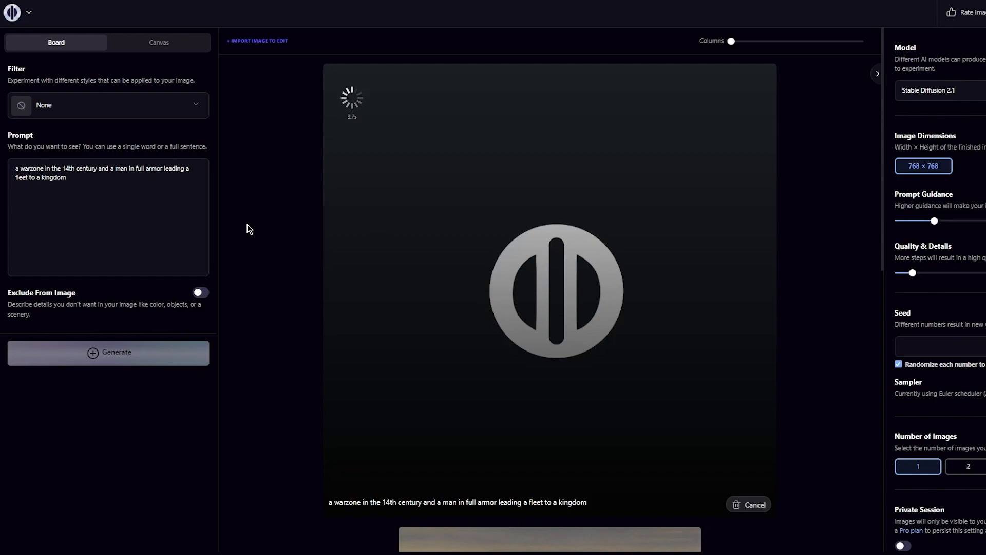
pyautogui.scroll(-2, 247, 224)
pyautogui.scroll(1, 250, 245)
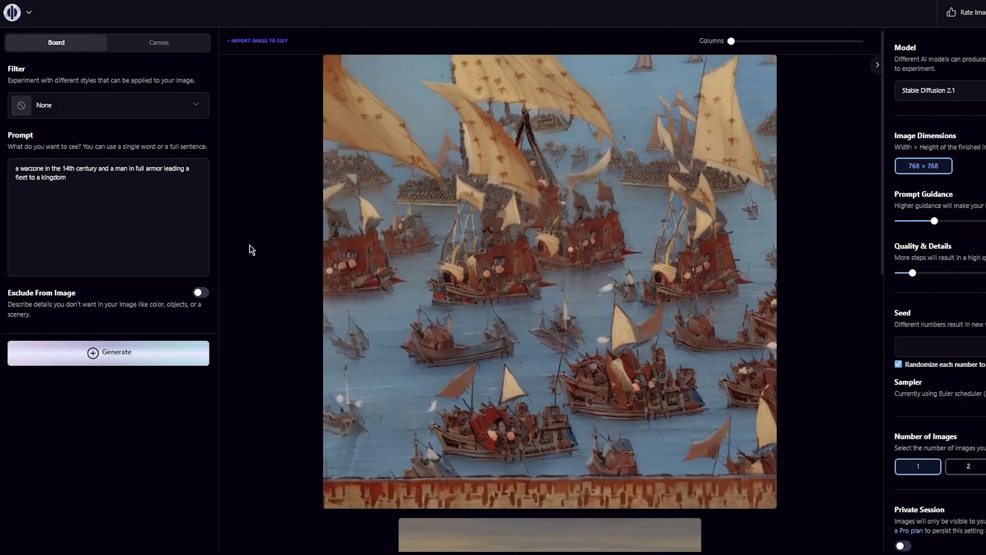
pyautogui.scroll(-5, 251, 249)
pyautogui.scroll(-1, 257, 262)
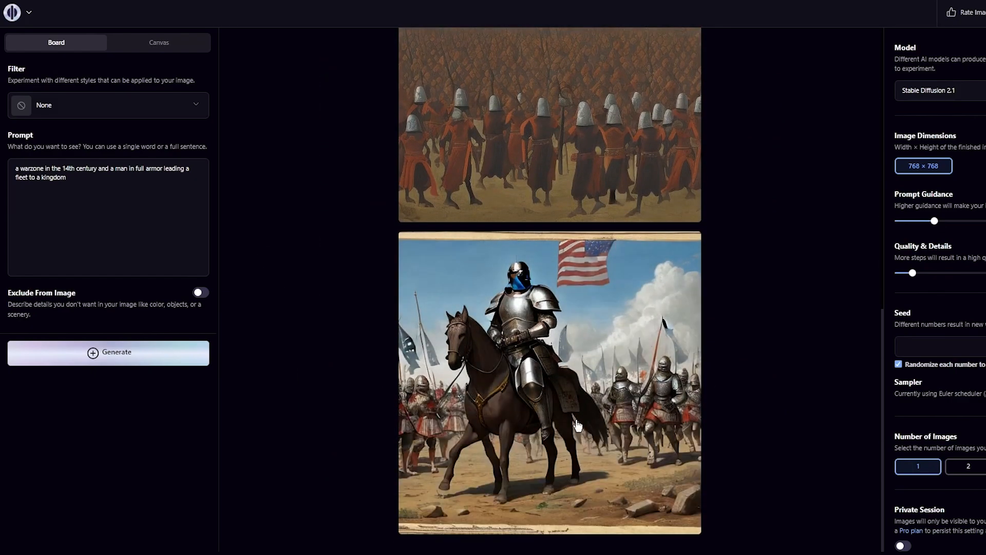
pyautogui.scroll(5, 273, 311)
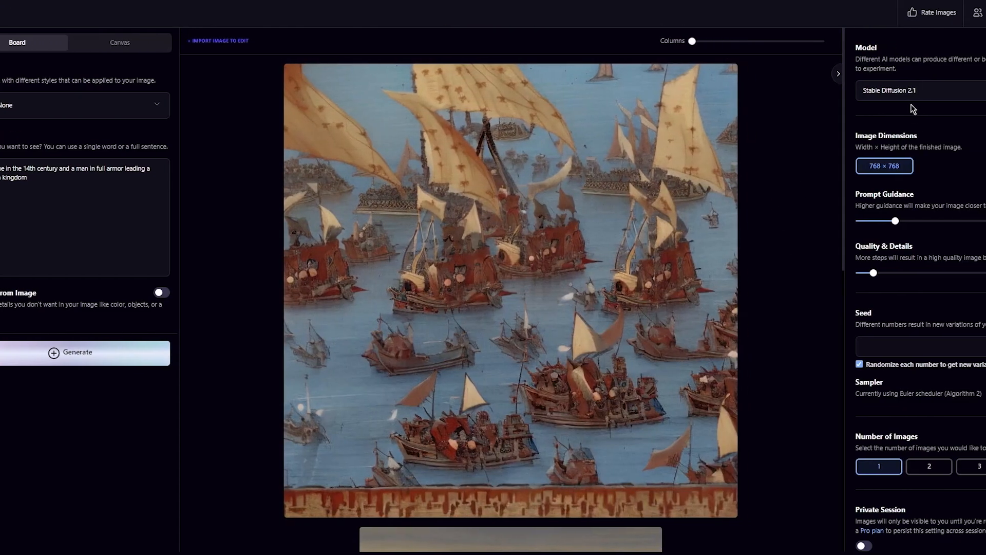
# Try to switch the model to DALL-E 2 and dismiss the add-on purchase offer.
pyautogui.click(940, 93)
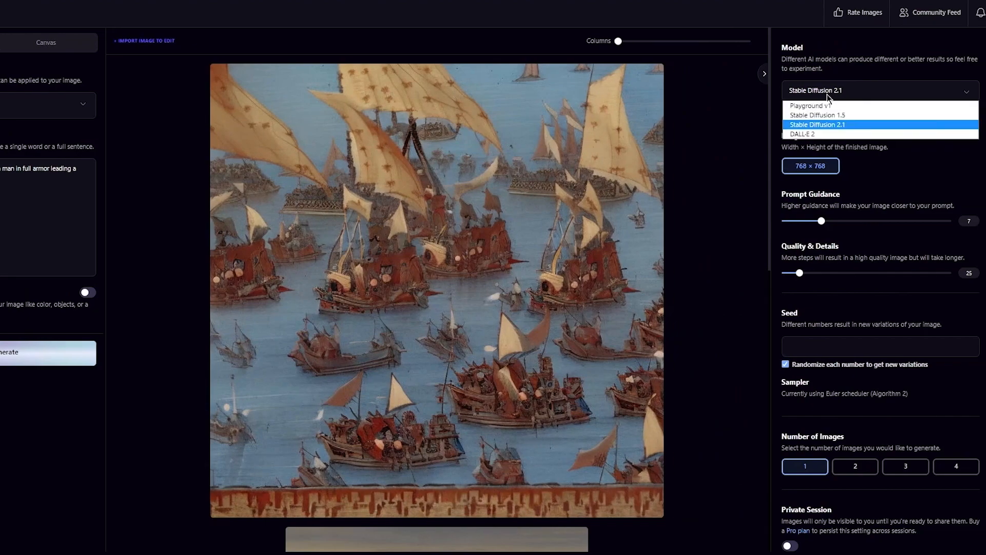
pyautogui.click(811, 135)
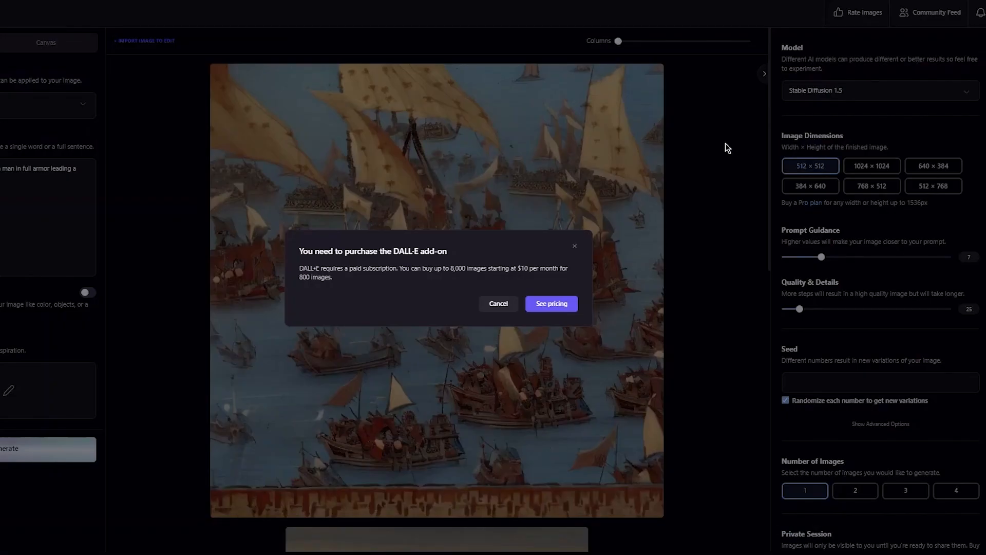
pyautogui.click(490, 305)
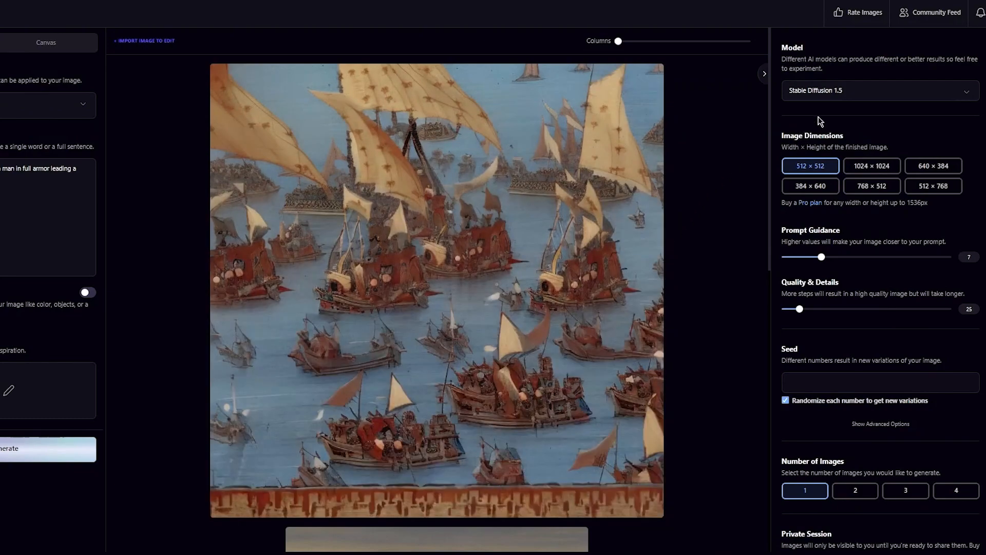
# Set the model to Stable Diffusion 1.5 and increase the gallery columns so all generated images sit in one row.
pyautogui.click(846, 96)
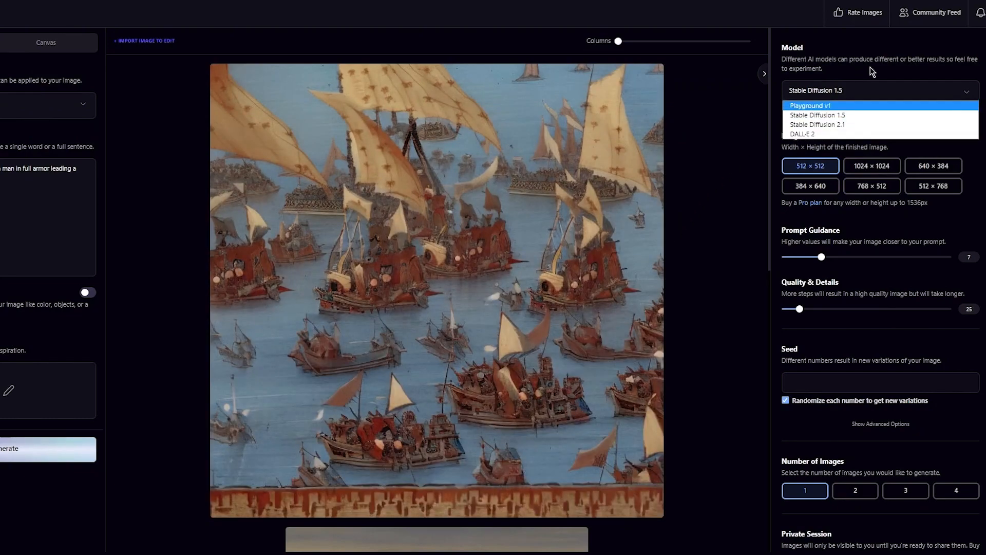
pyautogui.click(827, 116)
pyautogui.scroll(-4, 760, 97)
pyautogui.scroll(2, 684, 91)
pyautogui.moveTo(618, 41); pyautogui.dragTo(698, 48)
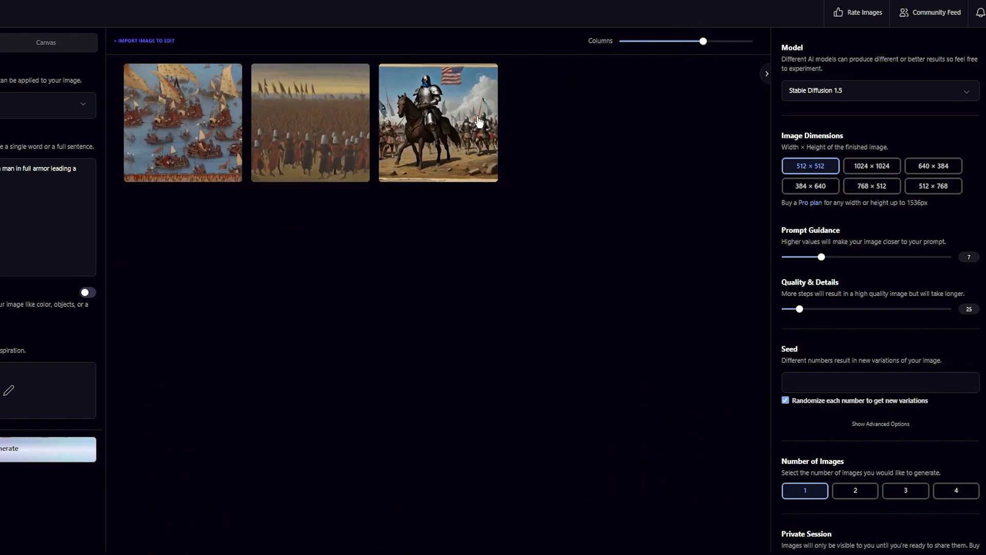
# Configure the generation with 1024 × 1024 dimensions, Prompt Guidance 20, Quality & Details 95 and 1 image.
pyautogui.click(874, 167)
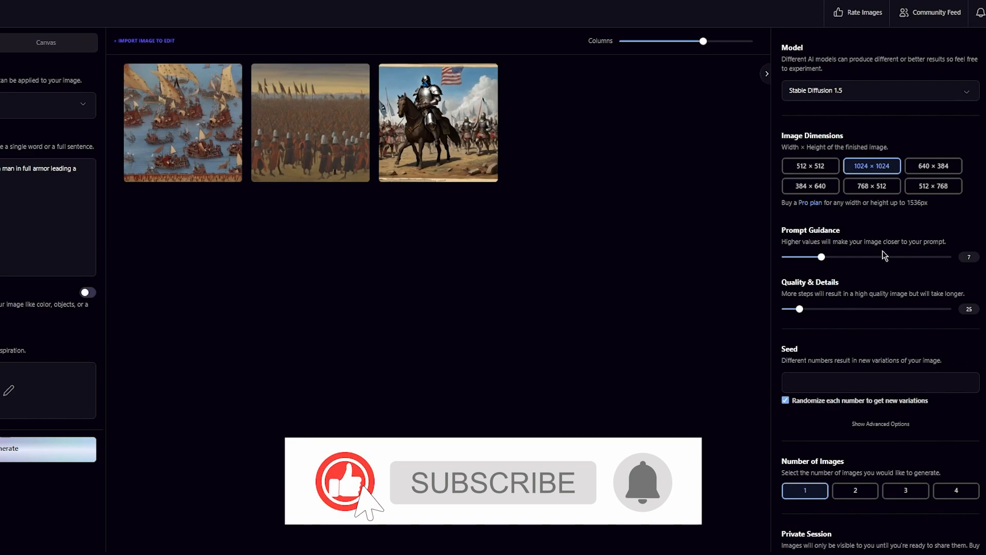
pyautogui.scroll(-1, 826, 263)
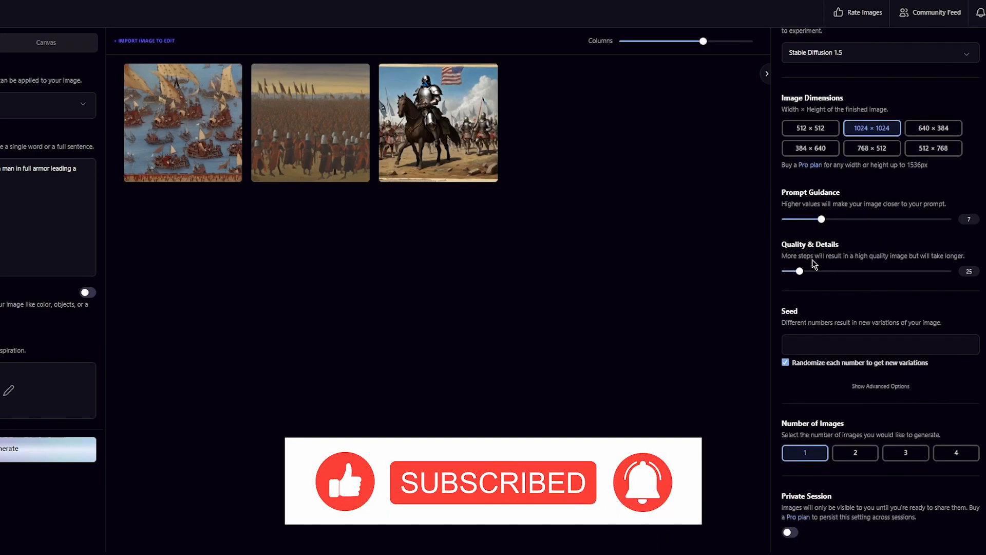
pyautogui.moveTo(802, 274); pyautogui.dragTo(885, 285)
pyautogui.moveTo(822, 224); pyautogui.dragTo(898, 236)
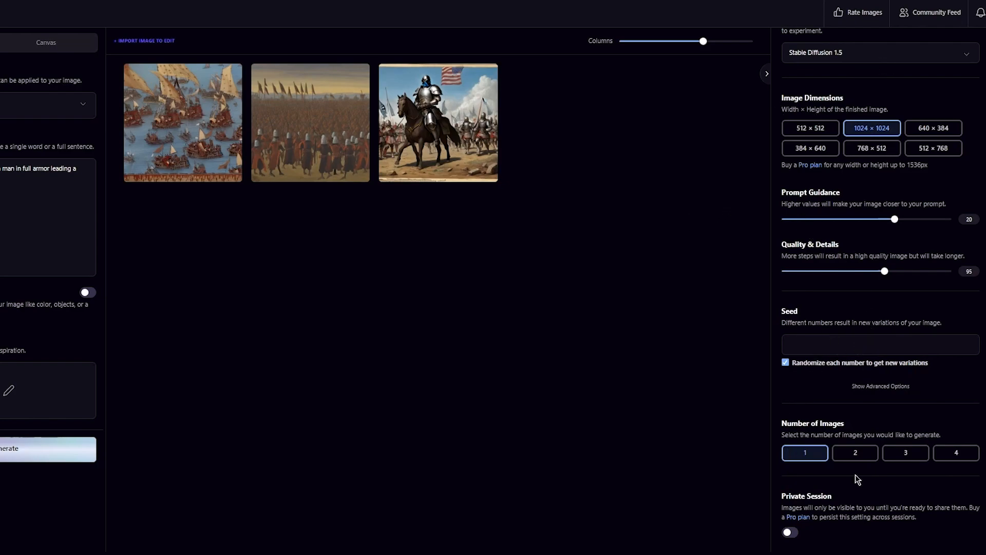
pyautogui.click(898, 453)
pyautogui.click(825, 454)
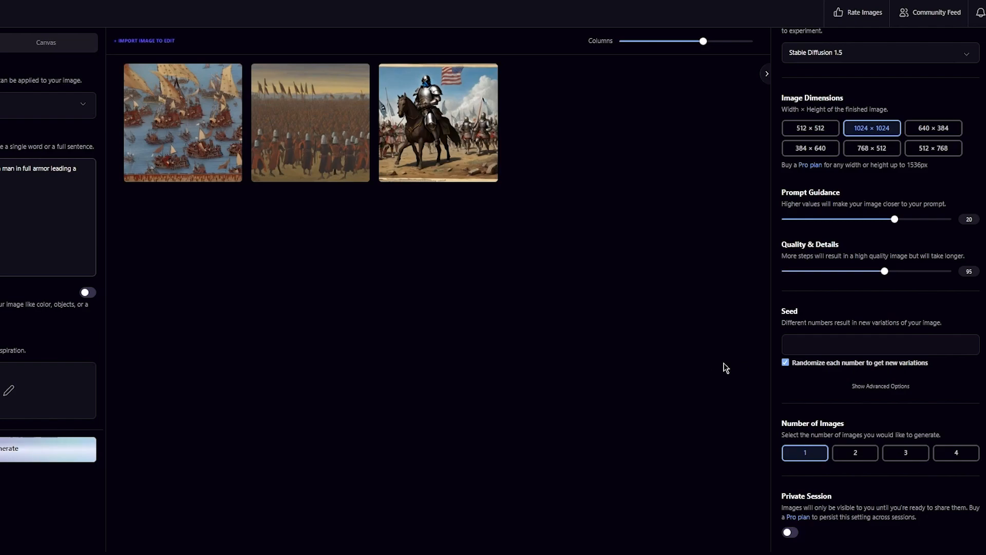
# Replace the prompt with "end of the world" and generate the image.
pyautogui.click(54, 220)
pyautogui.hotkey('ctrl', 'a')
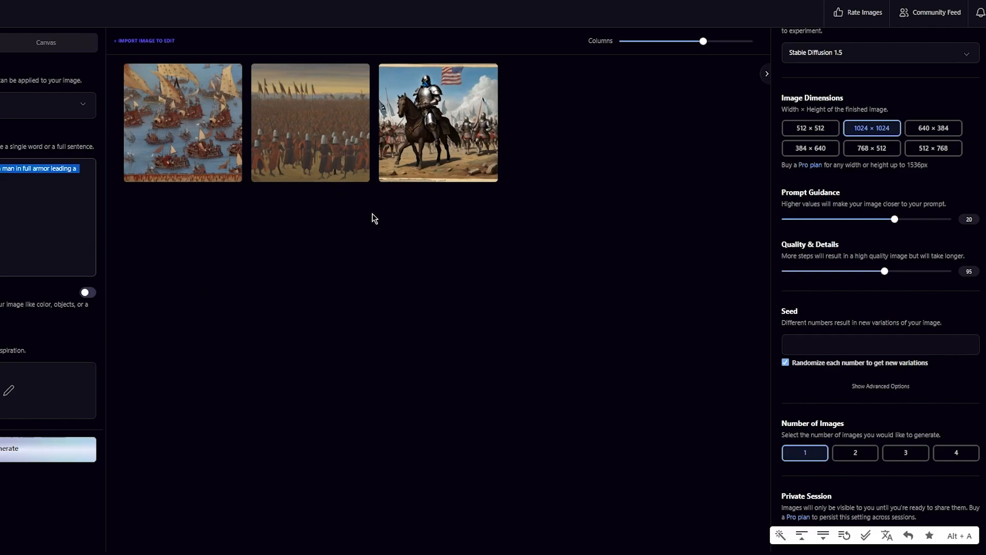
pyautogui.press('BackSpace')
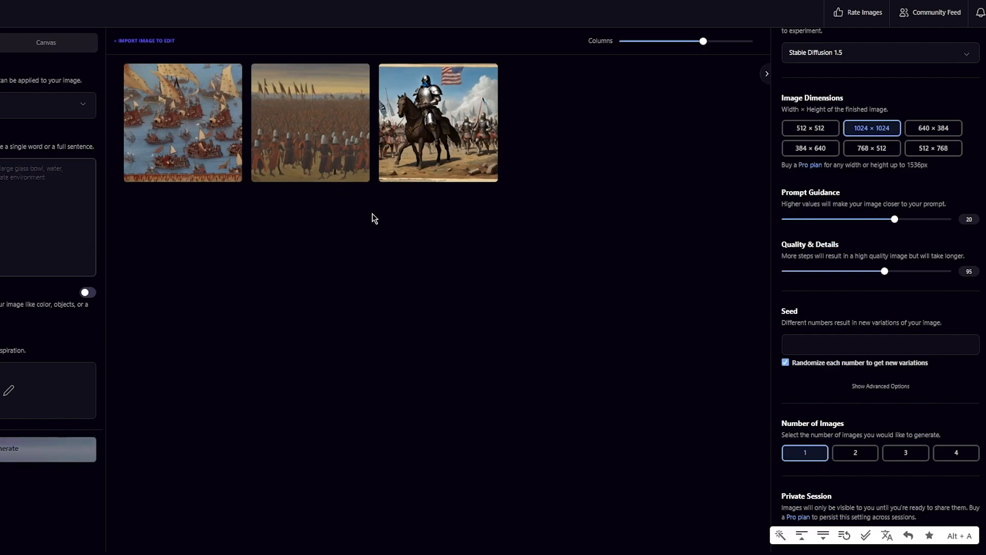
pyautogui.write('a')
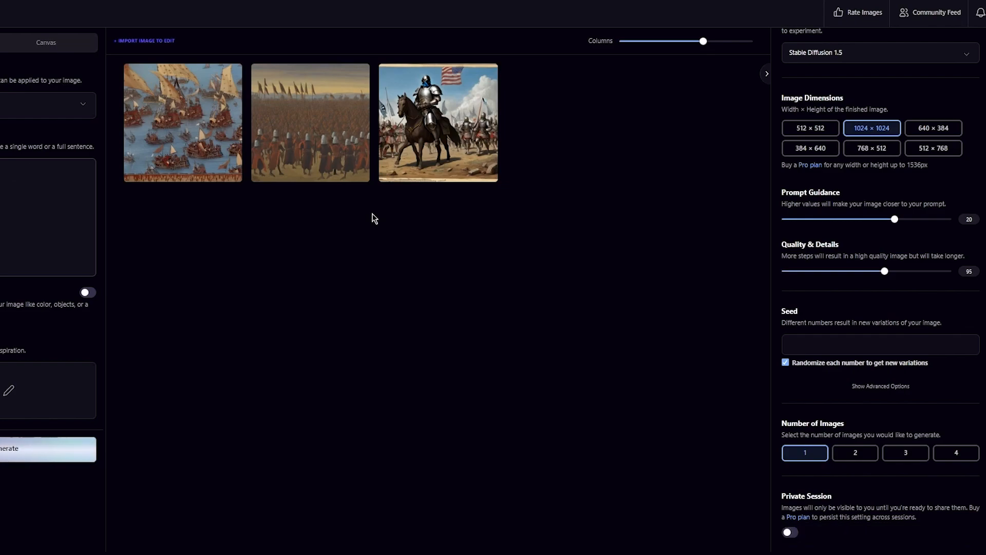
pyautogui.click(11, 451)
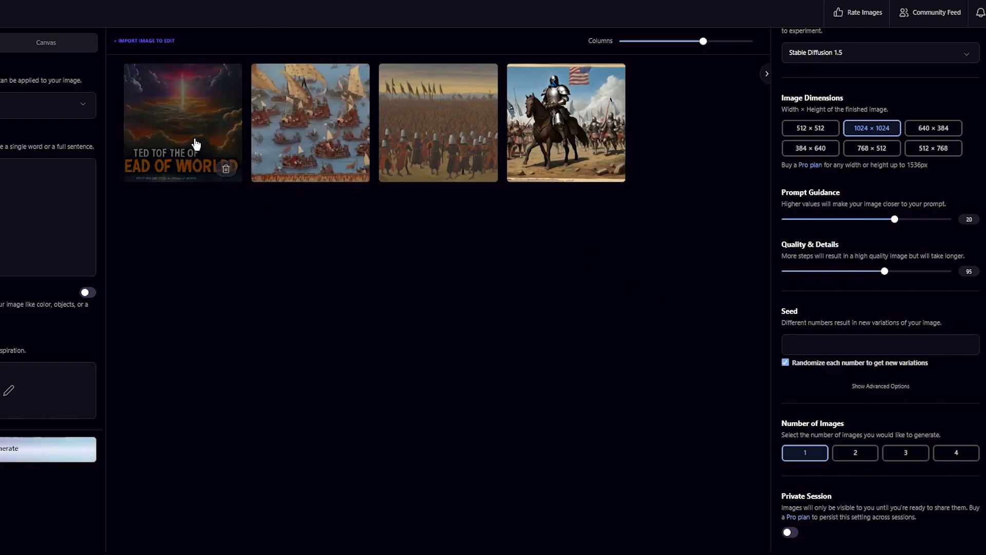
# Enlarge the gallery to a single column, examine the "end of the world" image in full, and set the gallery to 4 columns.
pyautogui.moveTo(703, 41); pyautogui.dragTo(635, 41)
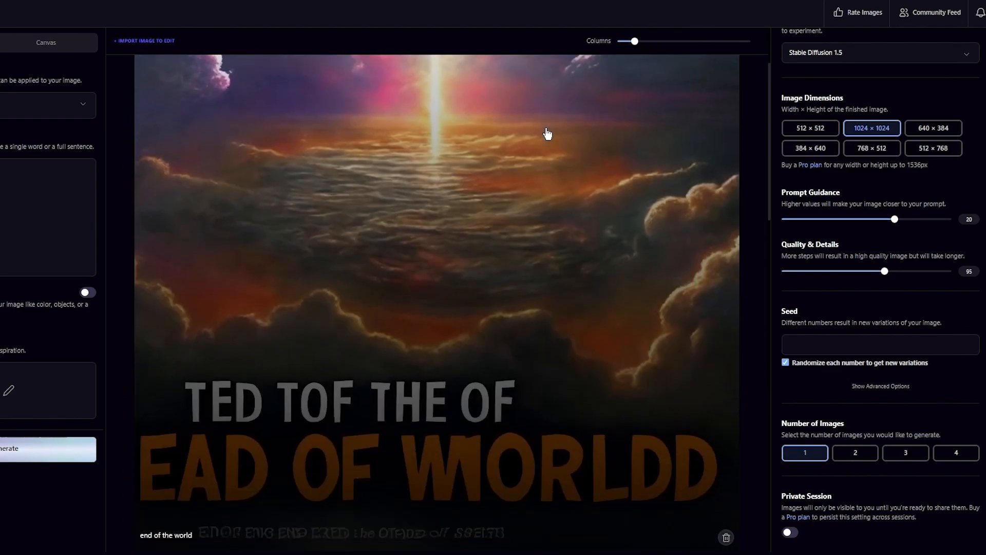
pyautogui.scroll(-5, 549, 148)
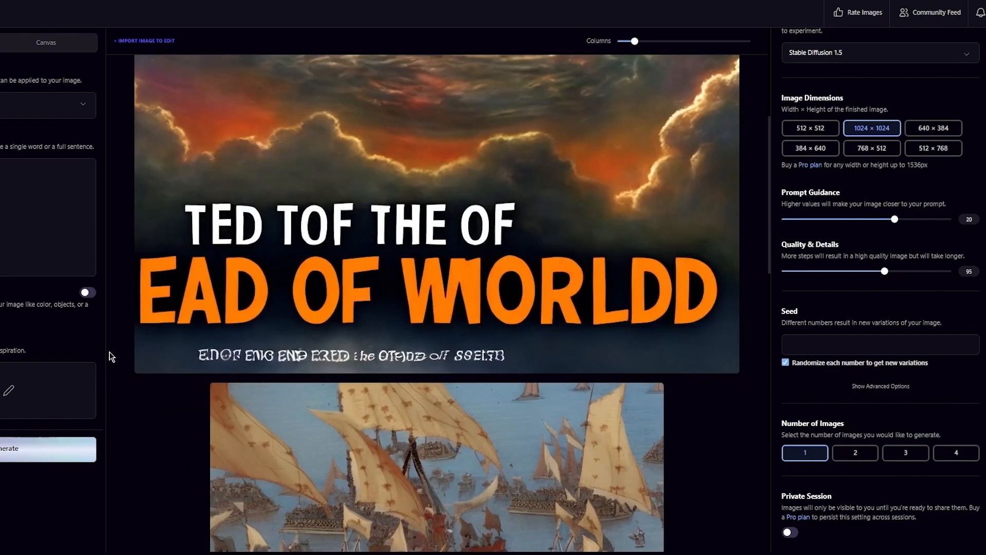
pyautogui.scroll(5, 111, 356)
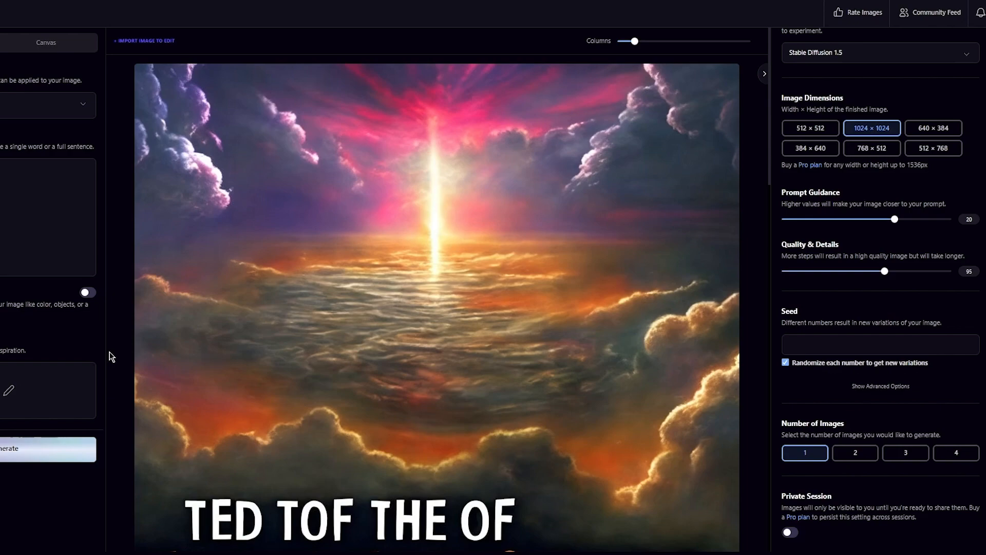
pyautogui.scroll(-4, 533, 267)
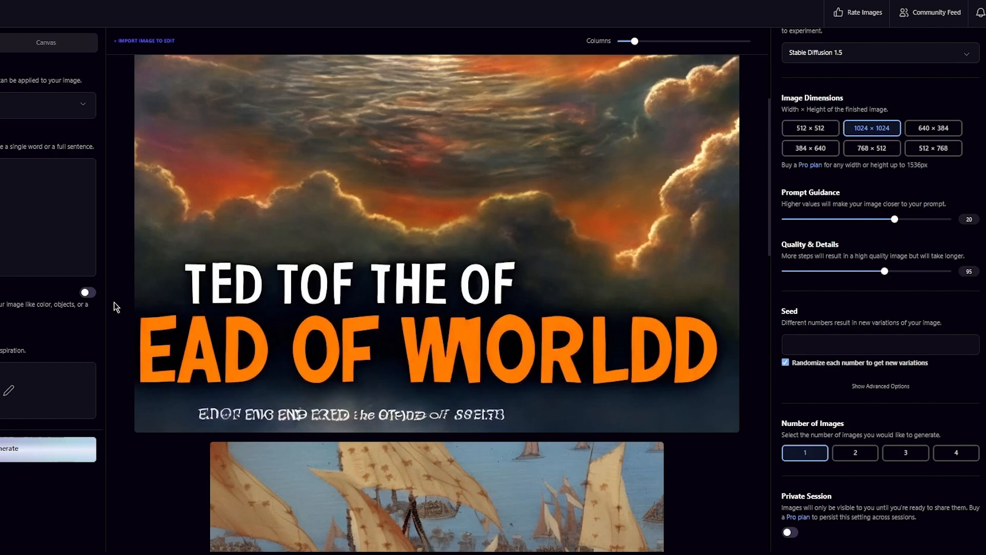
pyautogui.scroll(4, 114, 302)
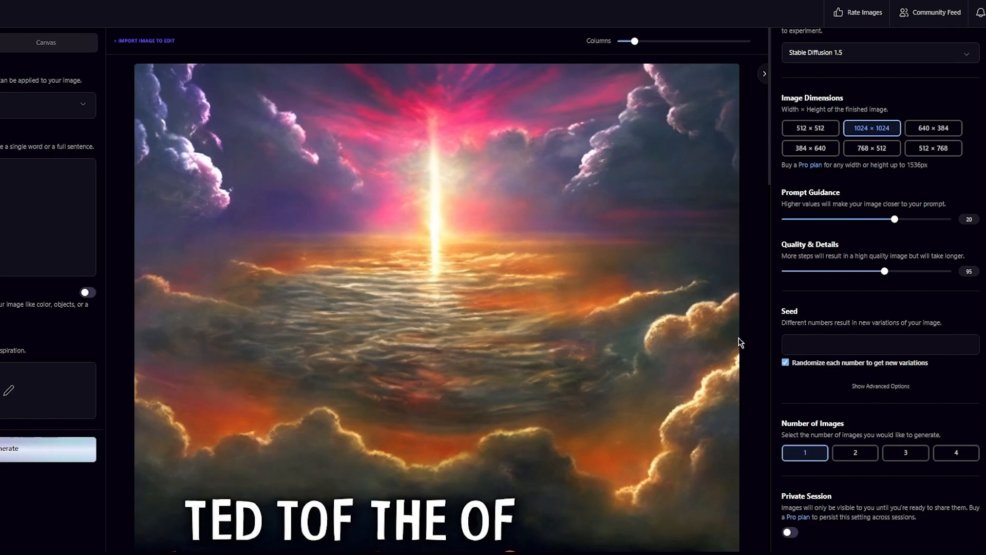
pyautogui.scroll(-3, 238, 201)
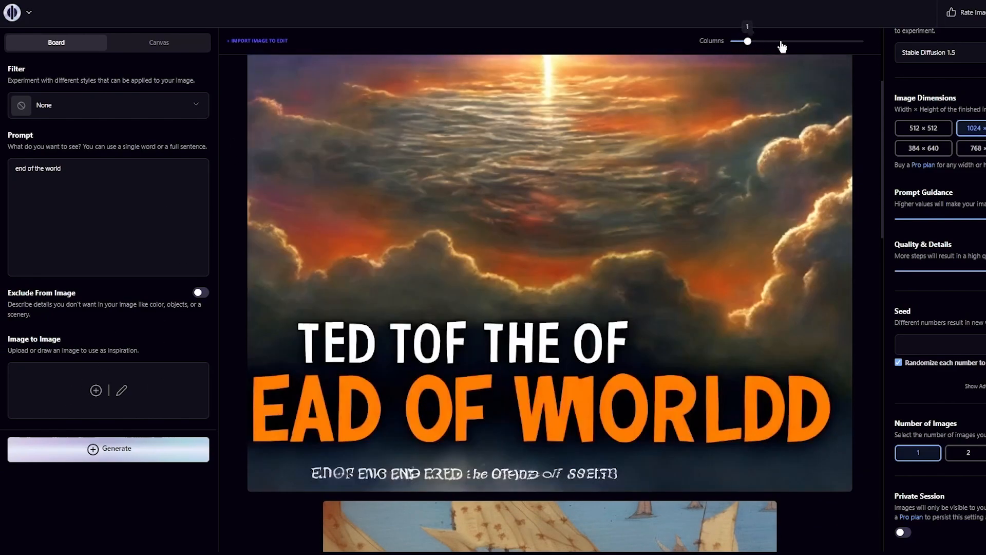
pyautogui.moveTo(782, 46); pyautogui.dragTo(800, 41)
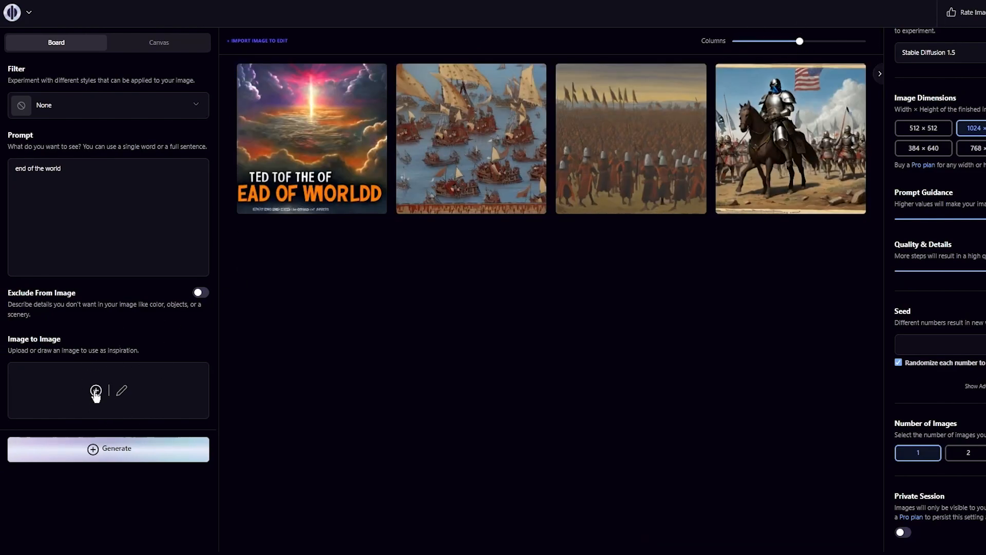
# Start an Image to Image drawing and sketch a figure with an oval head and a wide body outline with outstretched arms.
pyautogui.click(128, 394)
pyautogui.moveTo(555, 97)
pyautogui.mouseDown()
pyautogui.moveTo(524, 98)
pyautogui.moveTo(458, 153)
pyautogui.moveTo(511, 210)
pyautogui.moveTo(615, 209)
pyautogui.moveTo(632, 134)
pyautogui.moveTo(572, 103)
pyautogui.moveTo(546, 105)
pyautogui.mouseUp()
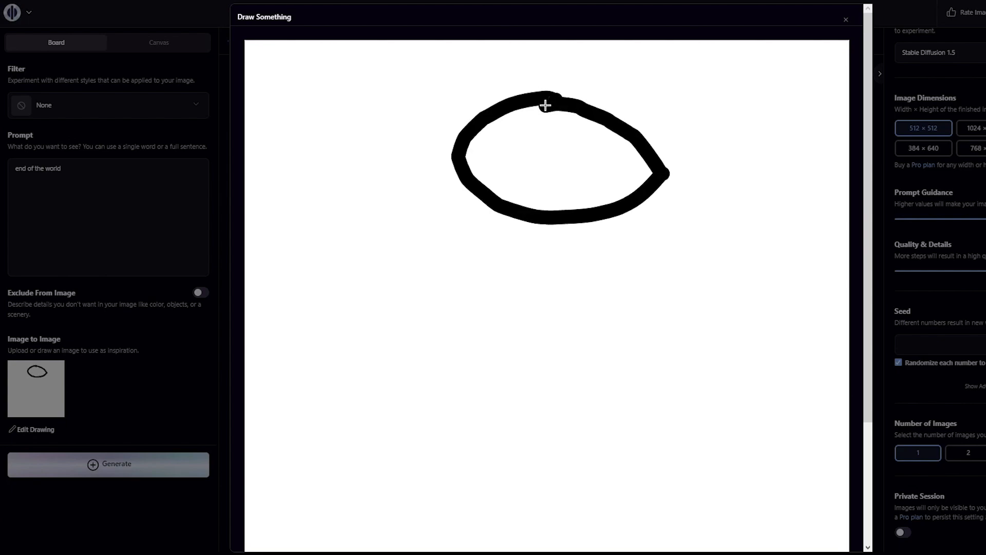
pyautogui.moveTo(511, 208)
pyautogui.mouseDown()
pyautogui.moveTo(499, 248)
pyautogui.moveTo(439, 262)
pyautogui.moveTo(380, 231)
pyautogui.moveTo(276, 235)
pyautogui.moveTo(245, 443)
pyautogui.moveTo(277, 447)
pyautogui.moveTo(587, 399)
pyautogui.moveTo(630, 362)
pyautogui.moveTo(685, 397)
pyautogui.moveTo(762, 501)
pyautogui.moveTo(816, 434)
pyautogui.moveTo(826, 306)
pyautogui.moveTo(780, 265)
pyautogui.moveTo(621, 279)
pyautogui.moveTo(606, 223)
pyautogui.mouseUp()
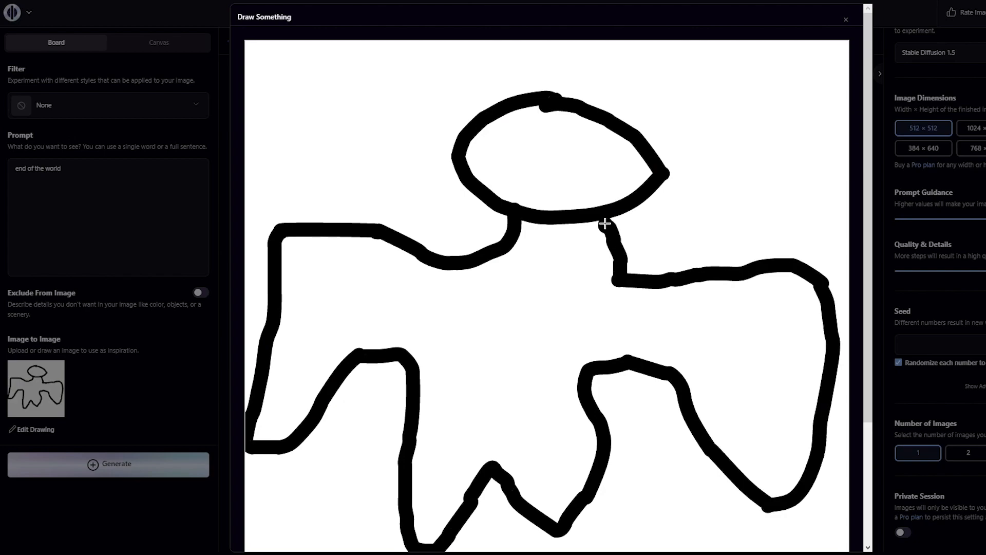
# Draw eyes, a nose, eyebrows and a mouth on the figure's head, and save the drawing as the Image to Image reference.
pyautogui.click(522, 143)
pyautogui.click(579, 150)
pyautogui.click(549, 159)
pyautogui.moveTo(535, 180); pyautogui.dragTo(570, 183)
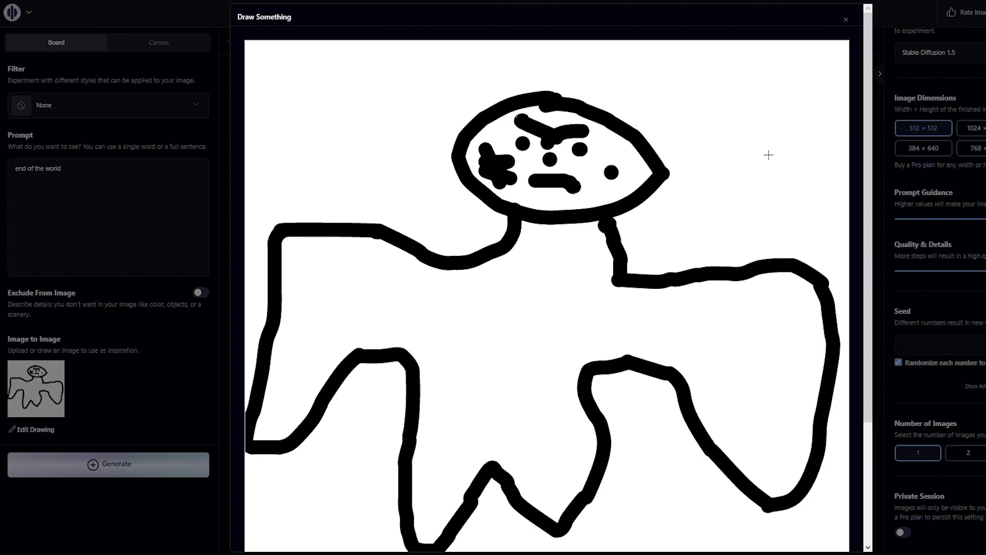
pyautogui.scroll(-3, 769, 154)
pyautogui.click(827, 537)
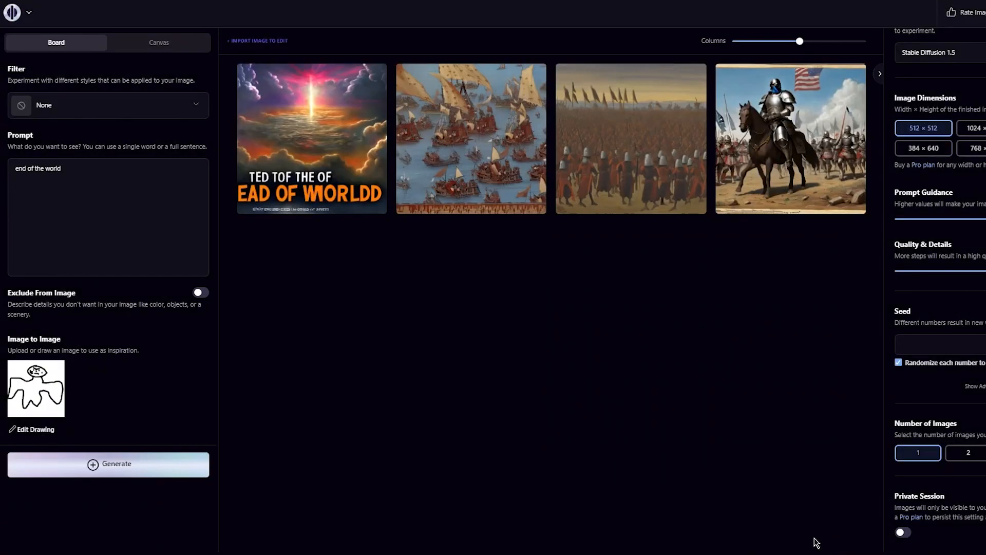
# Replace the prompt with "bodybuilder in gym".
pyautogui.click(121, 173)
pyautogui.hotkey('ctrl', 'a')
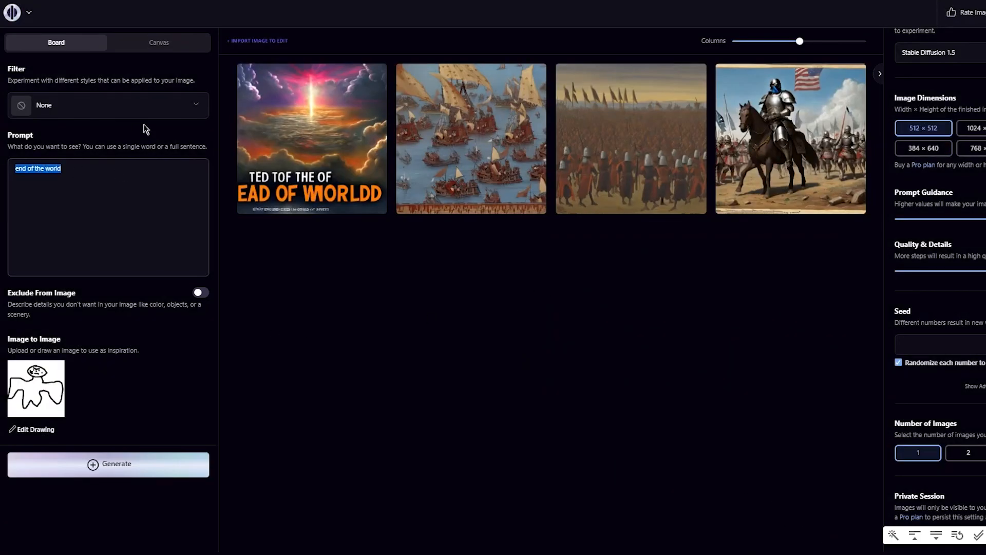
pyautogui.write('bo')
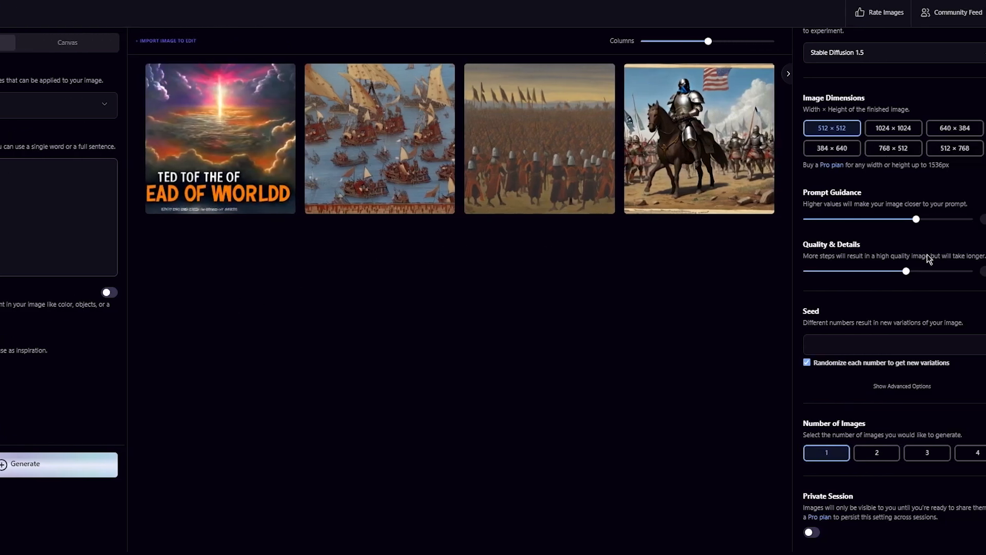
# Set Prompt Guidance to 5, Quality & Details to 32 and the number of images to 4, and generate from the drawing.
pyautogui.moveTo(985, 223); pyautogui.dragTo(926, 228)
pyautogui.click(808, 271)
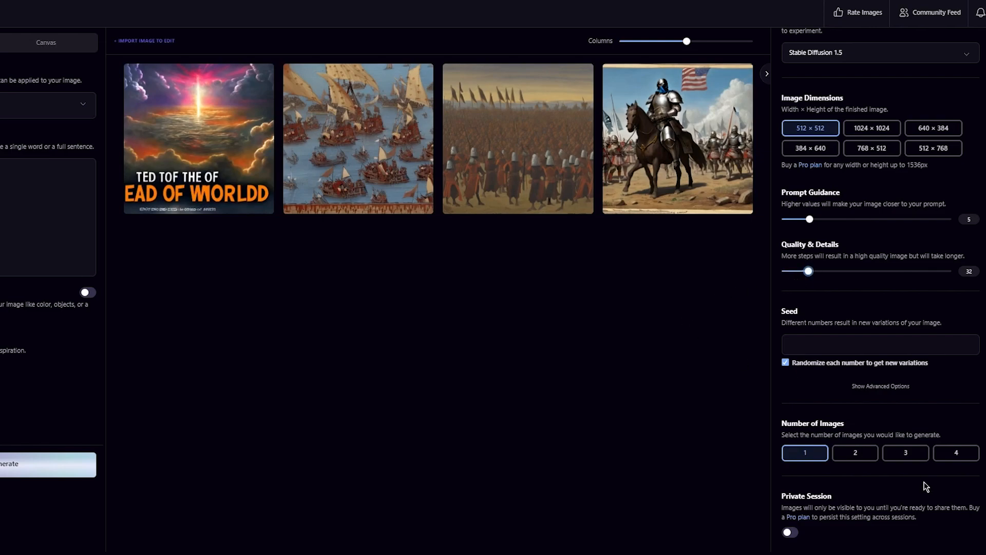
pyautogui.click(956, 452)
pyautogui.scroll(1, 896, 301)
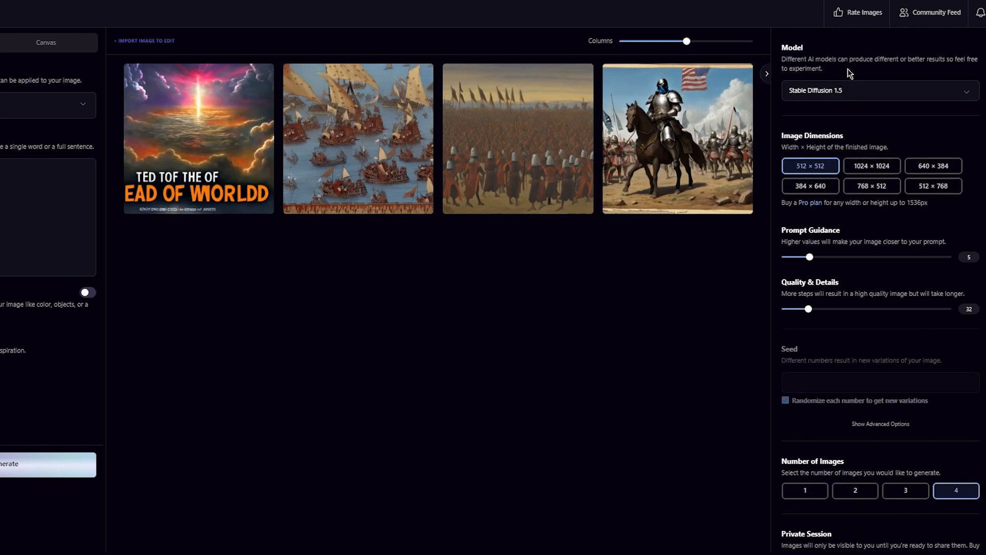
pyautogui.click(21, 465)
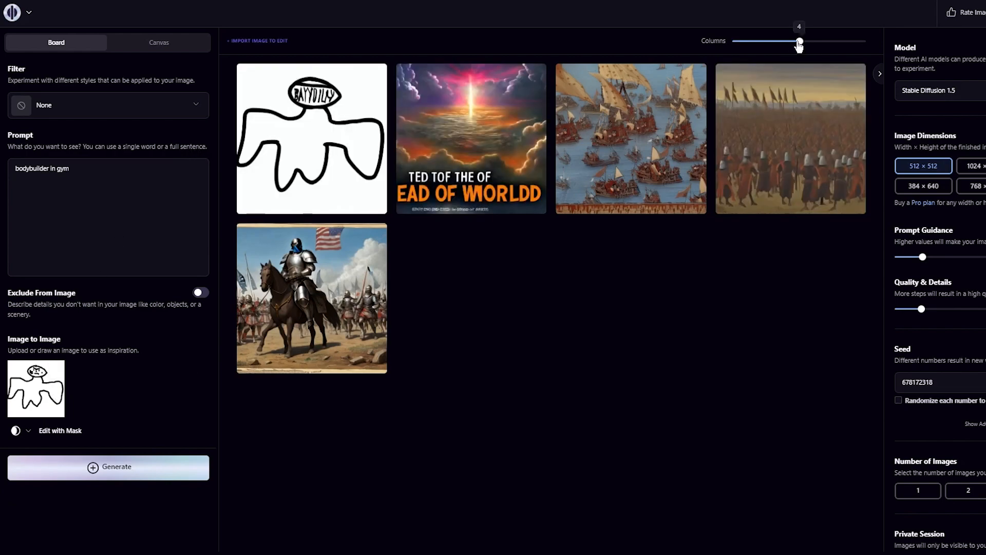
# Reduce the gallery columns to the minimum, remove the reference drawing, and generate "bodybuilder in gym" from the prompt alone.
pyautogui.moveTo(799, 41); pyautogui.dragTo(732, 41)
pyautogui.moveTo(687, 77)
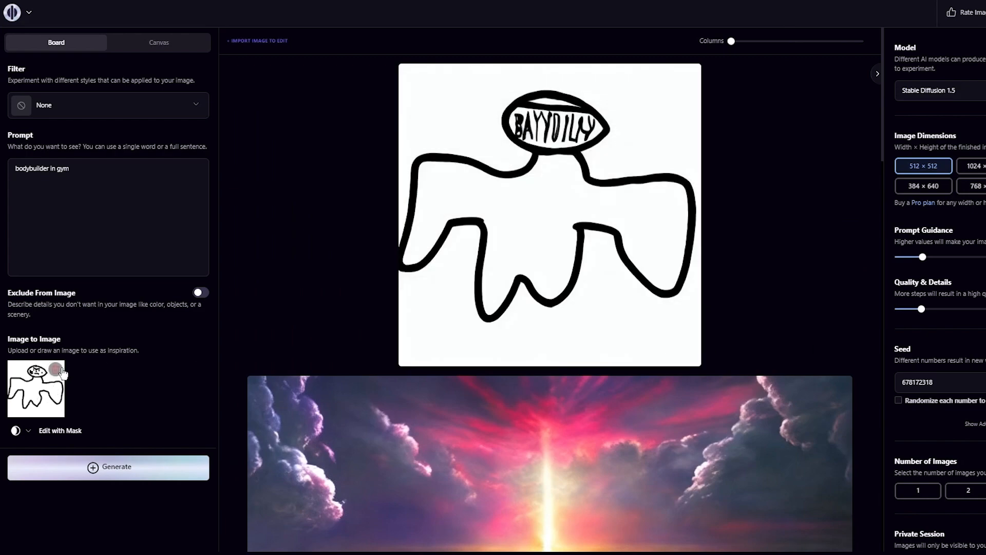
pyautogui.click(59, 369)
pyautogui.click(94, 449)
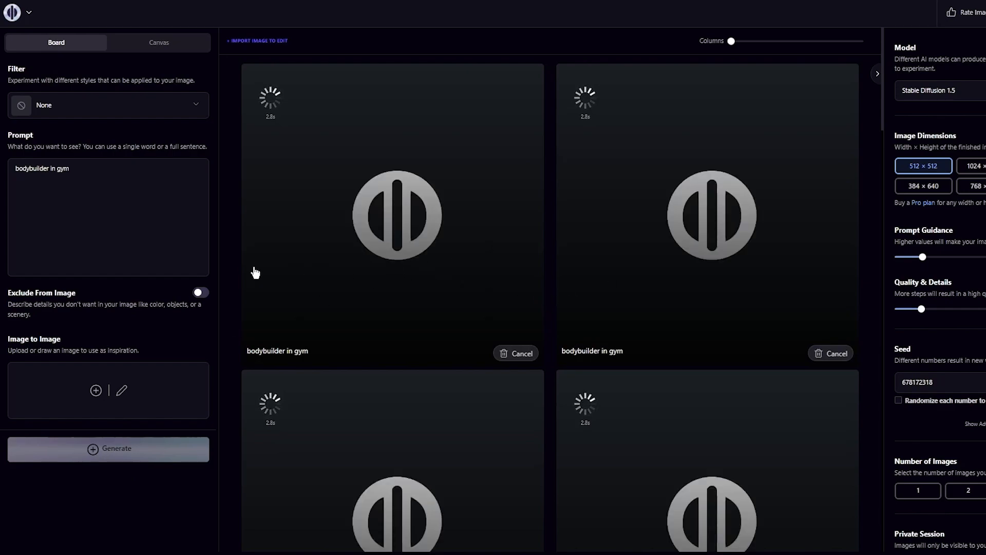
# Examine the four generated "bodybuilder in gym" images and compare them with the drawing-based result below.
pyautogui.scroll(-2, 244, 260)
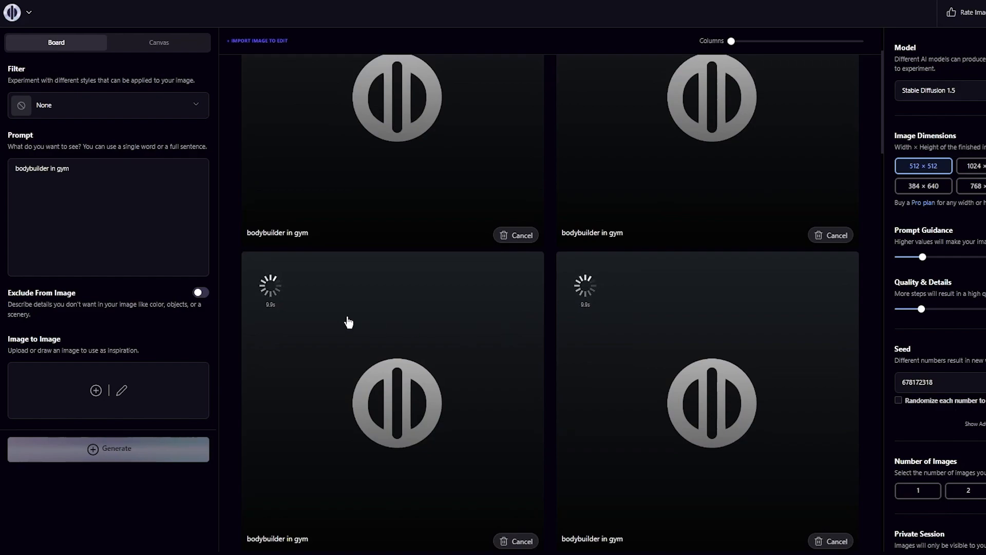
pyautogui.scroll(2, 252, 231)
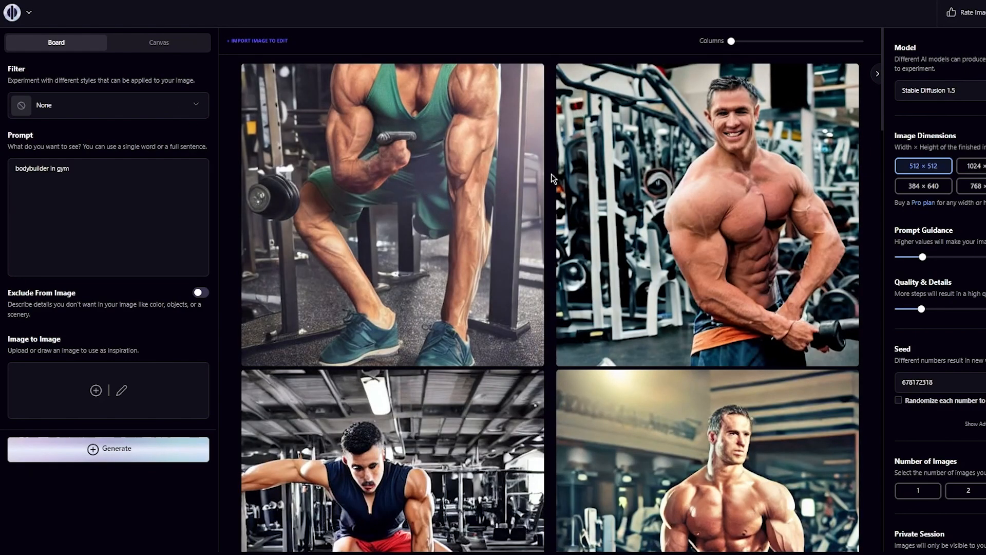
pyautogui.moveTo(446, 161)
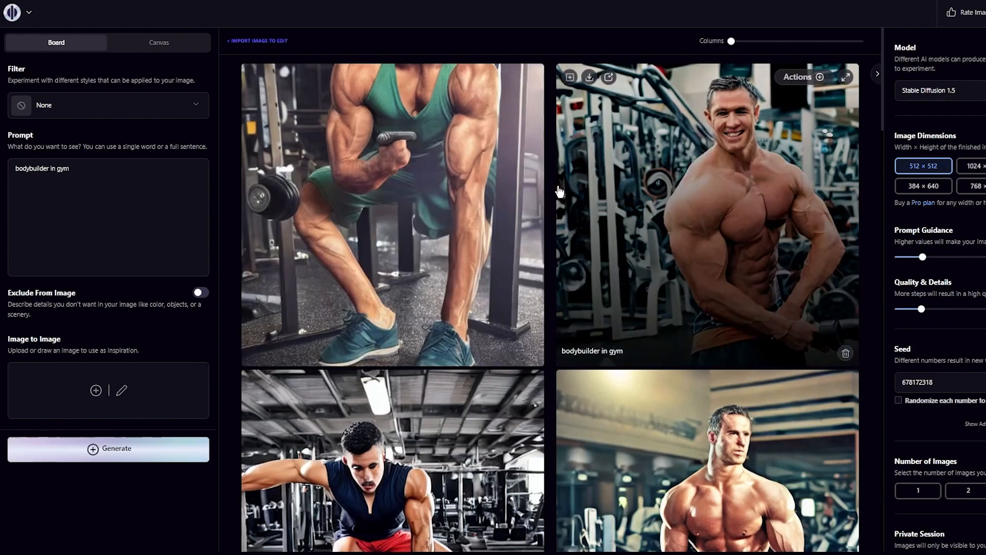
pyautogui.scroll(-5, 560, 192)
pyautogui.scroll(4, 621, 363)
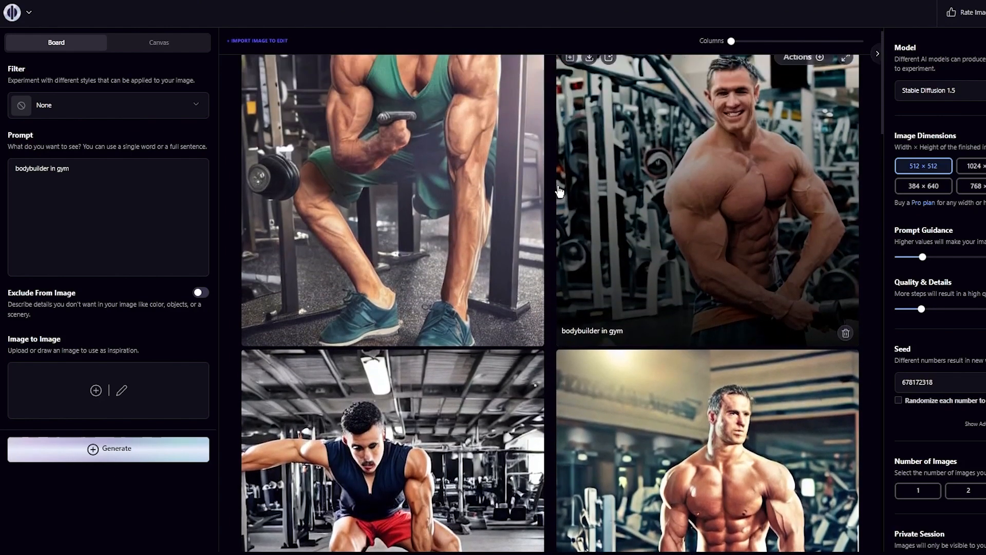
pyautogui.scroll(-2, 621, 362)
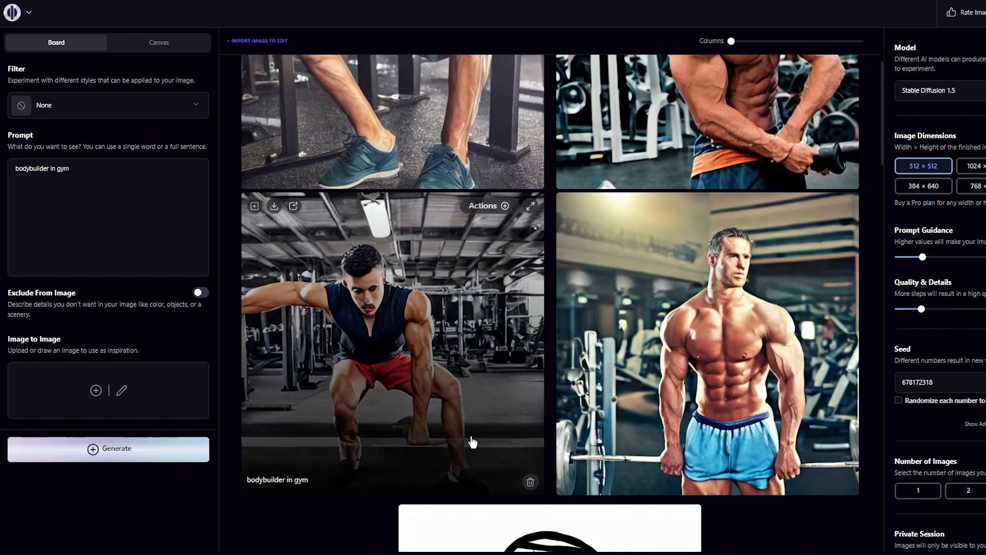
pyautogui.scroll(-5, 588, 356)
pyautogui.scroll(-5, 760, 301)
pyautogui.scroll(10, 760, 302)
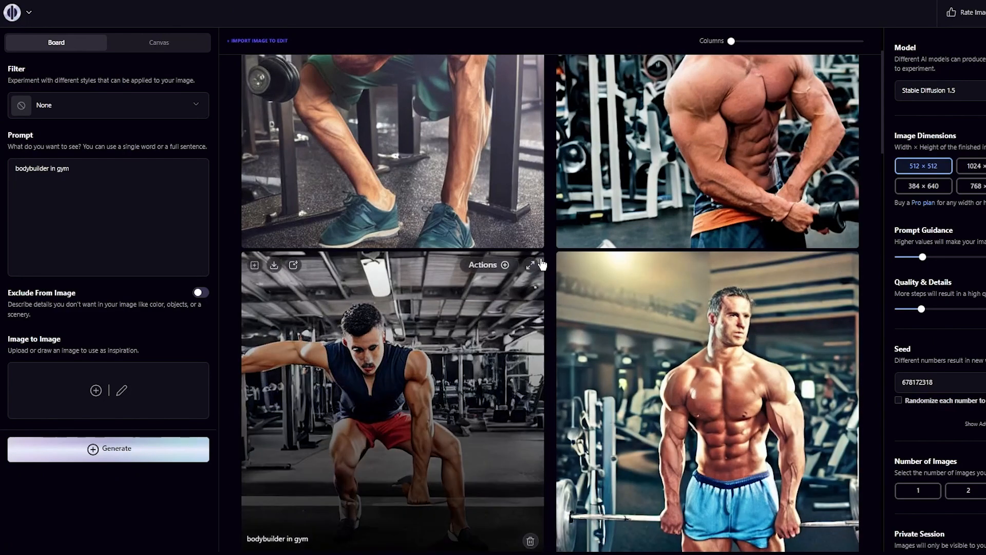
pyautogui.scroll(2, 578, 191)
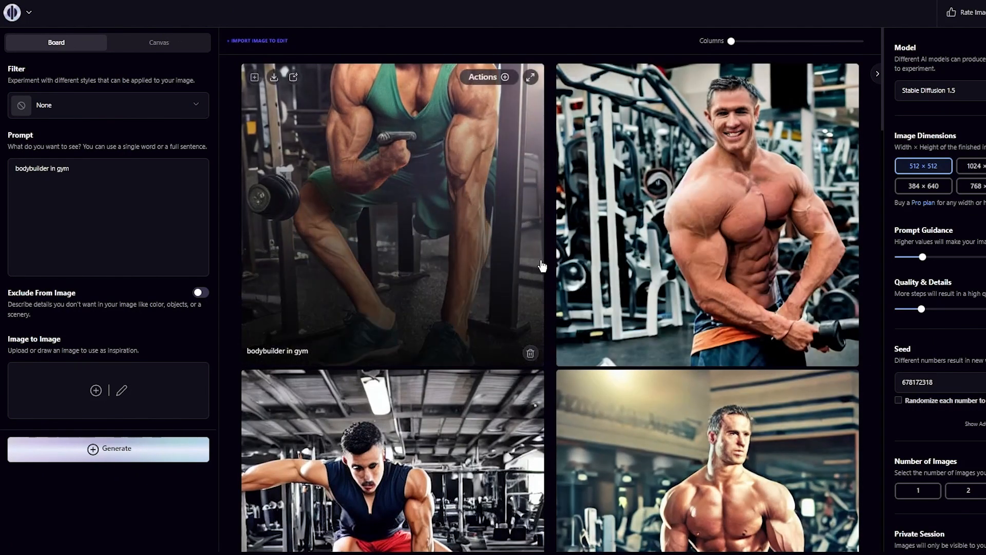
pyautogui.scroll(-5, 546, 267)
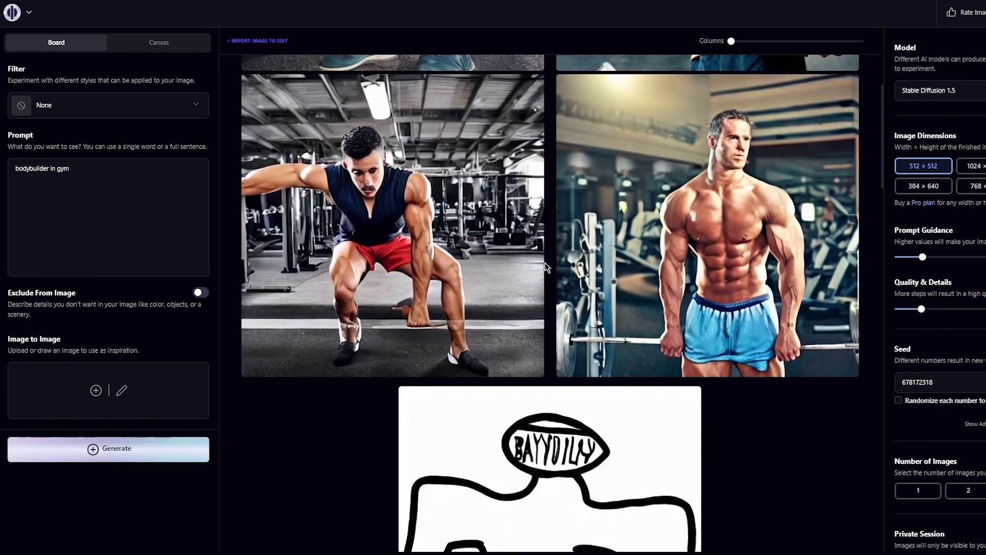